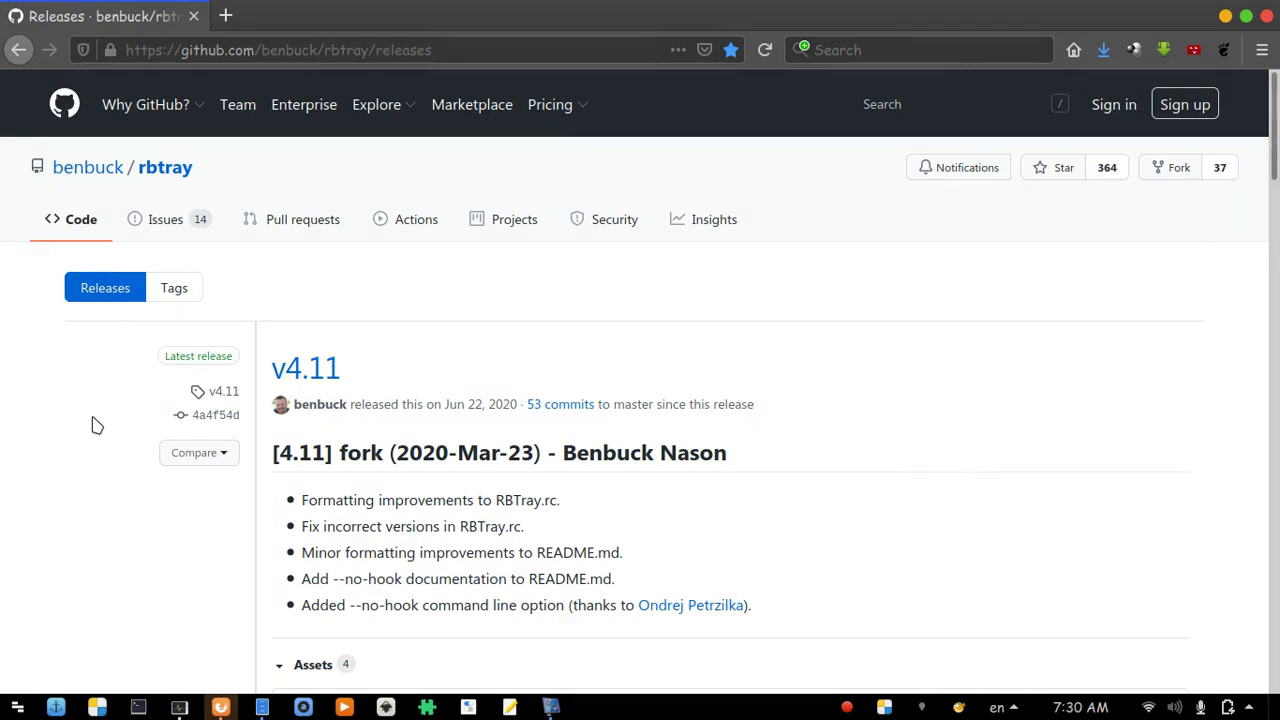
# - Save the x64.zip and x86.zip assets from the RBTray v4.11 GitHub release
pyautogui.scroll(-1, 97, 426)
pyautogui.scroll(-1, 97, 428)
pyautogui.scroll(-1, 96, 430)
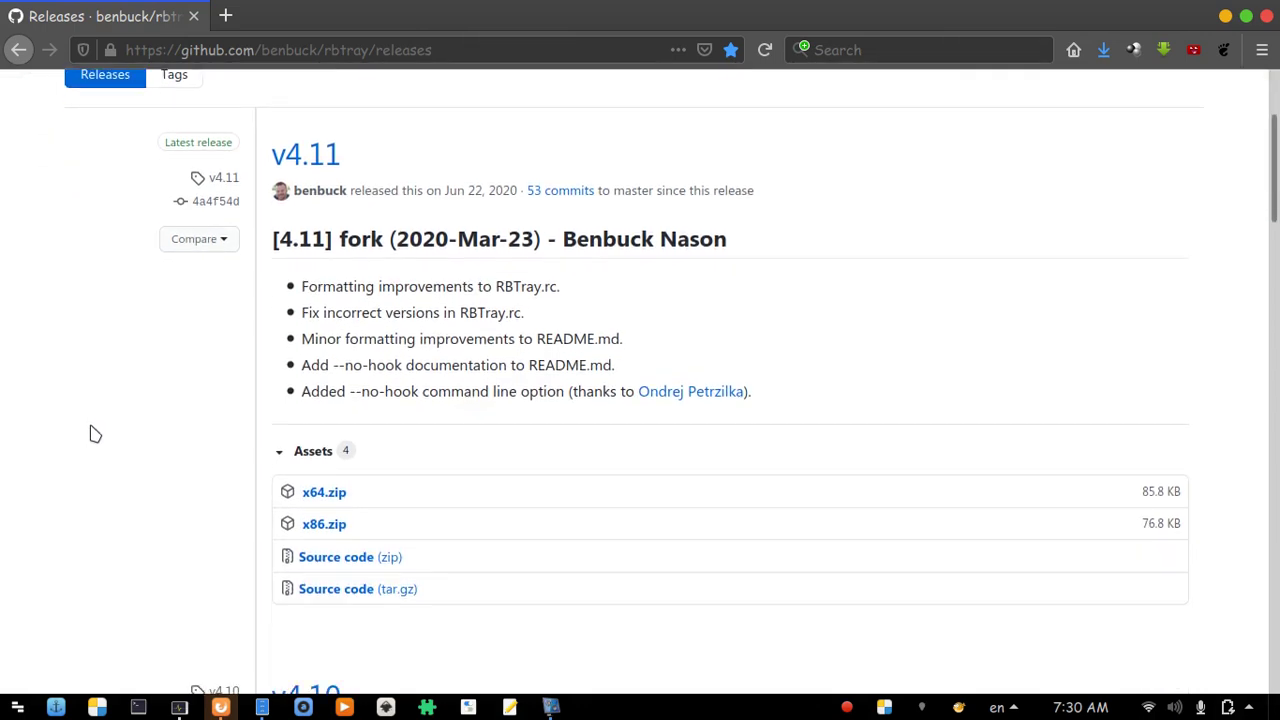
pyautogui.scroll(-2, 95, 435)
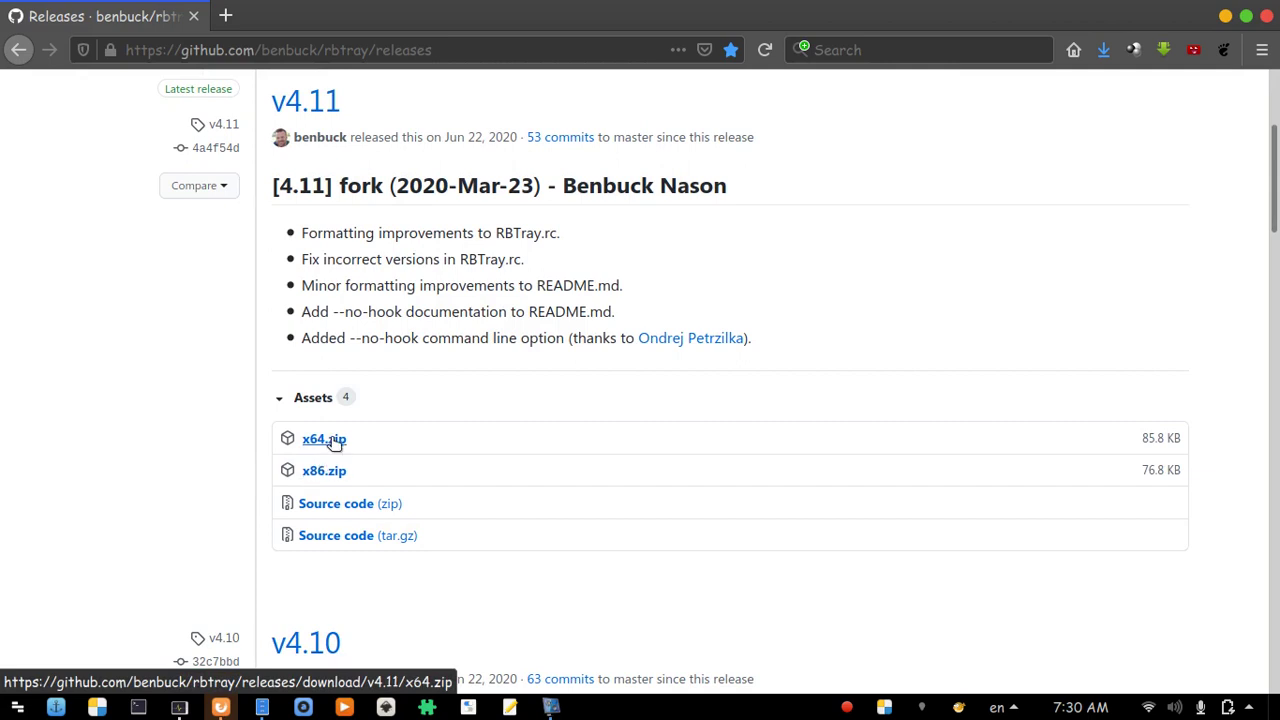
pyautogui.click(336, 443)
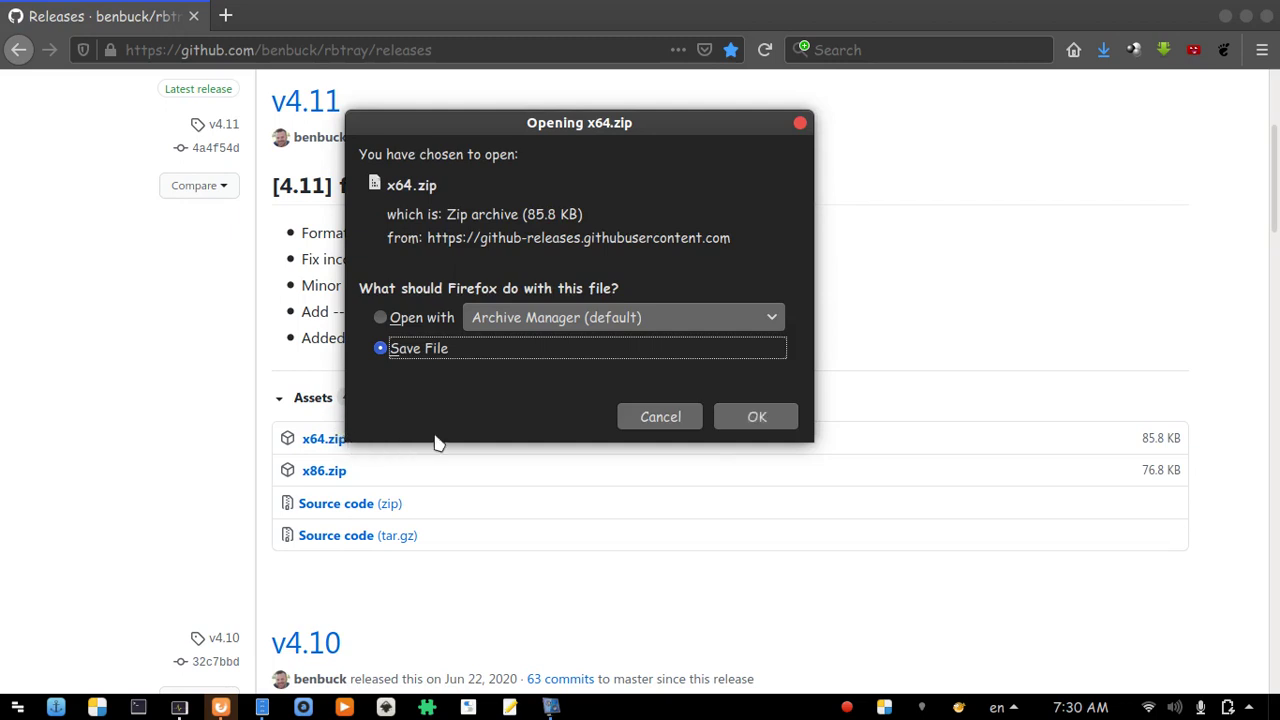
pyautogui.click(742, 417)
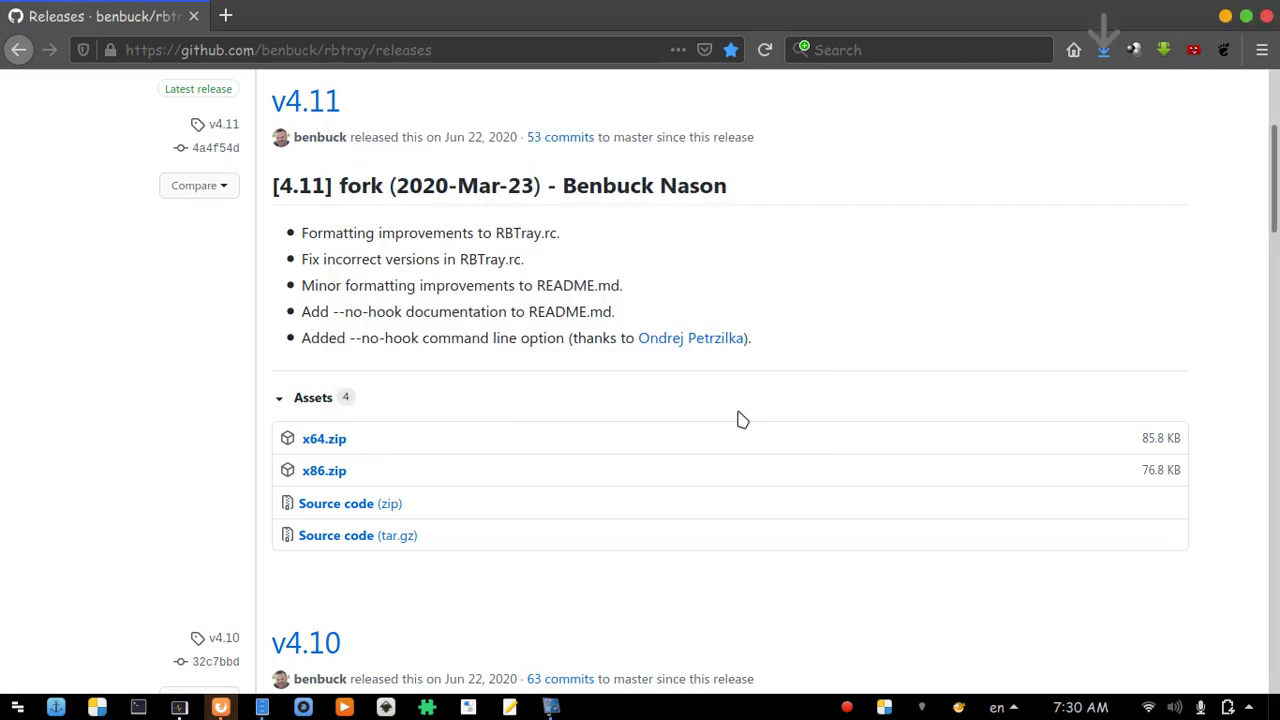
pyautogui.click(316, 480)
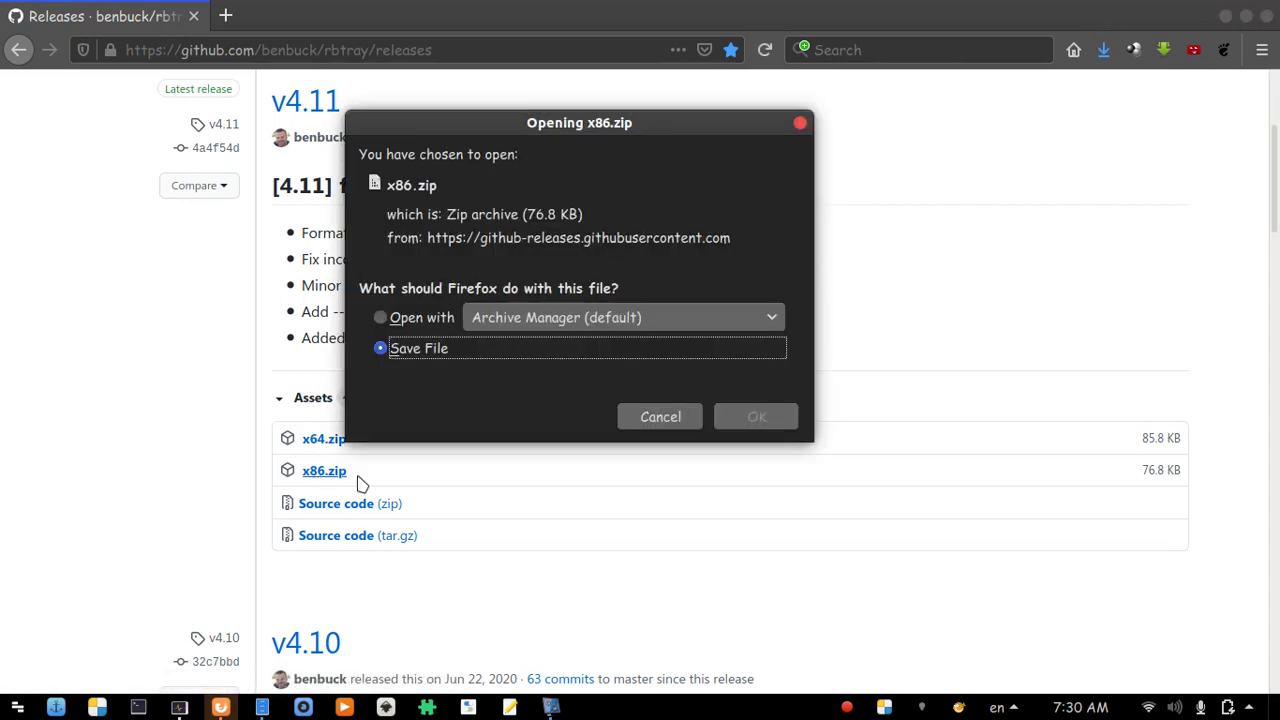
pyautogui.click(745, 420)
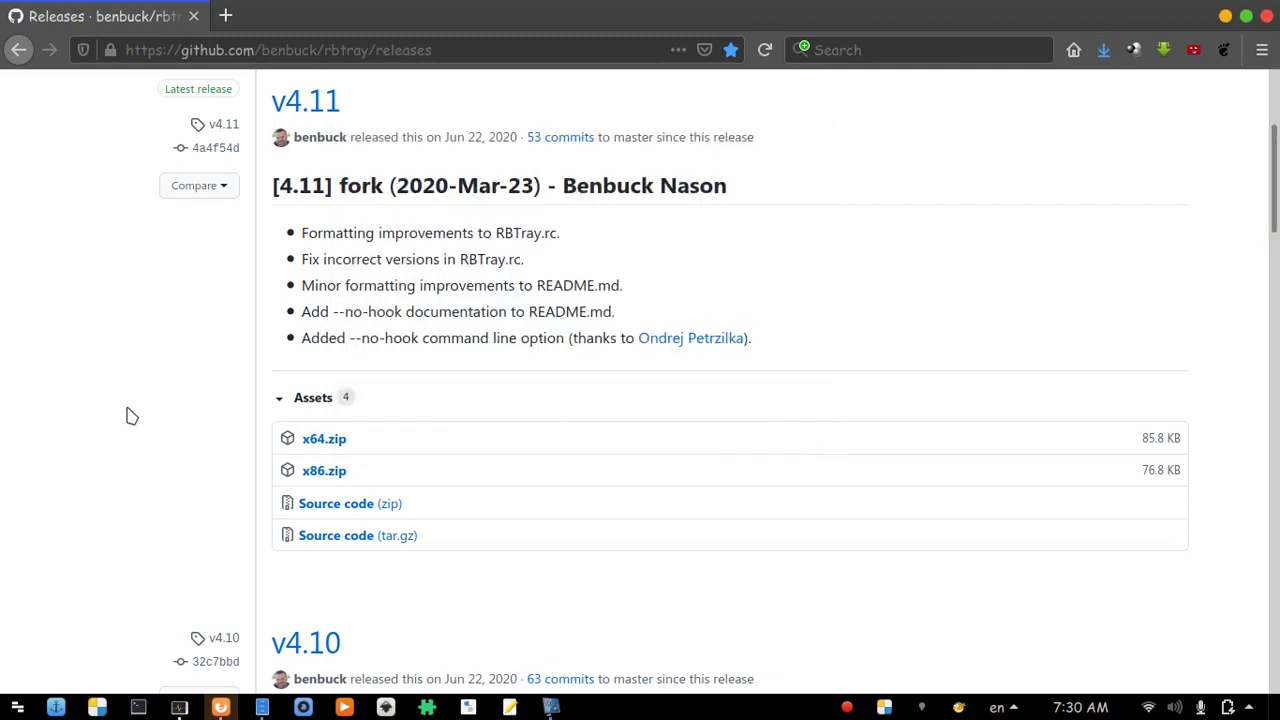
pyautogui.scroll(4, 100, 418)
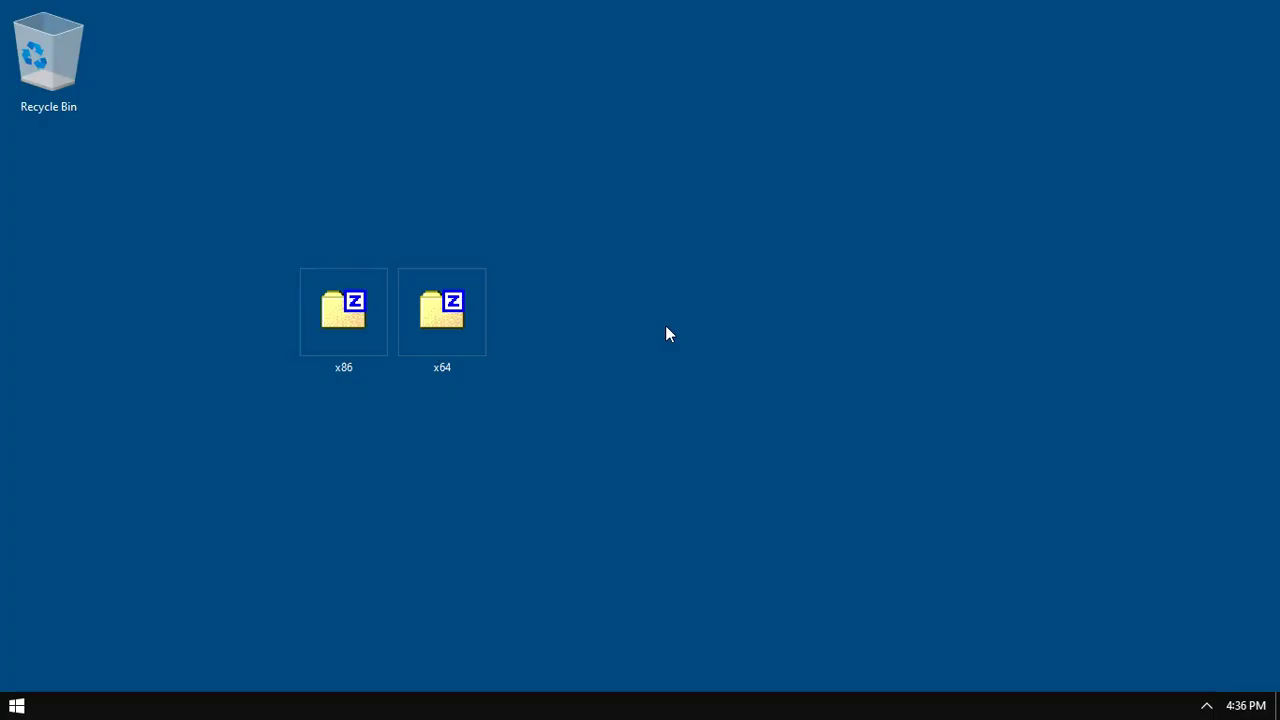
pyautogui.moveTo(646, 156)
pyautogui.mouseDown()
pyautogui.moveTo(197, 560)
pyautogui.moveTo(646, 174)
pyautogui.mouseUp()
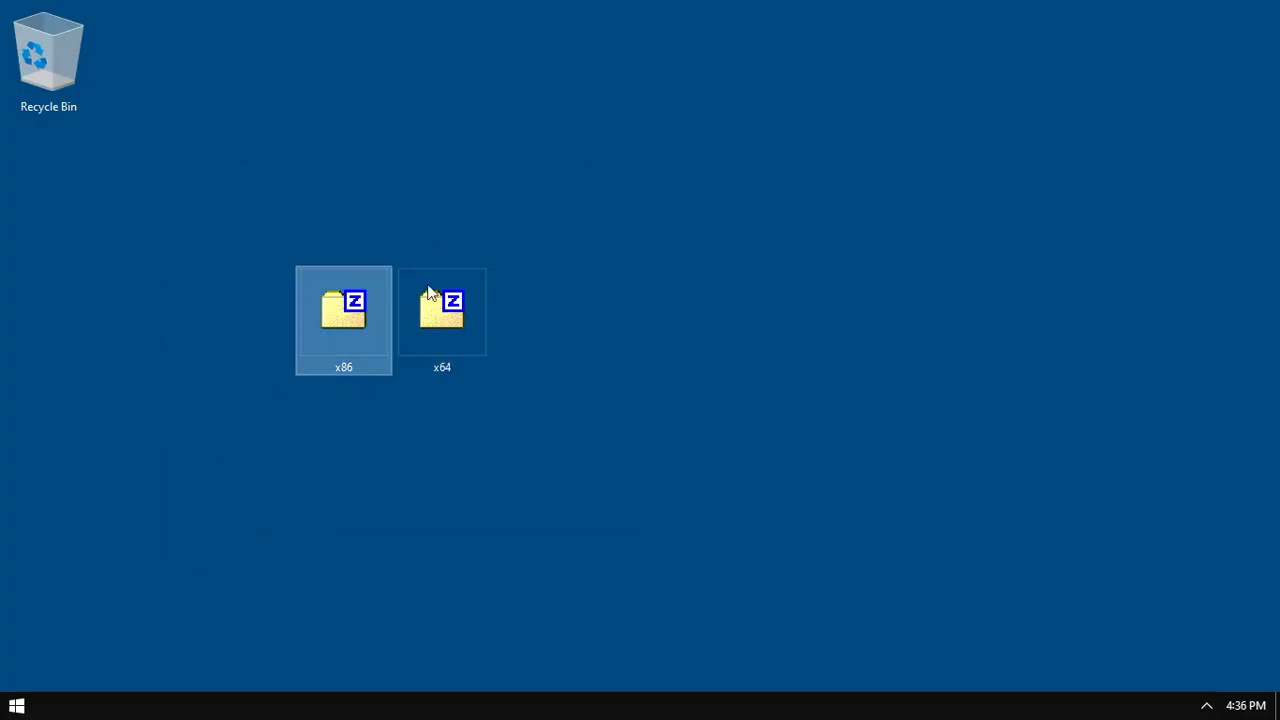
pyautogui.click(661, 244)
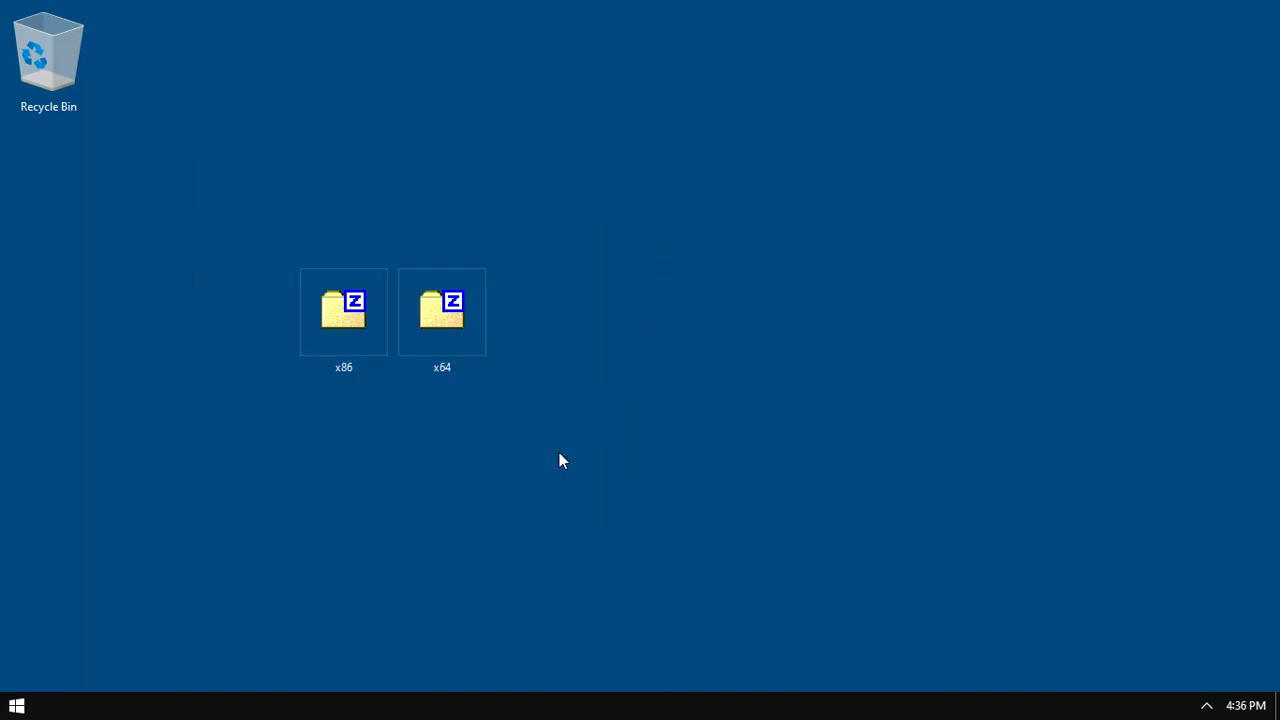
pyautogui.click(16, 705)
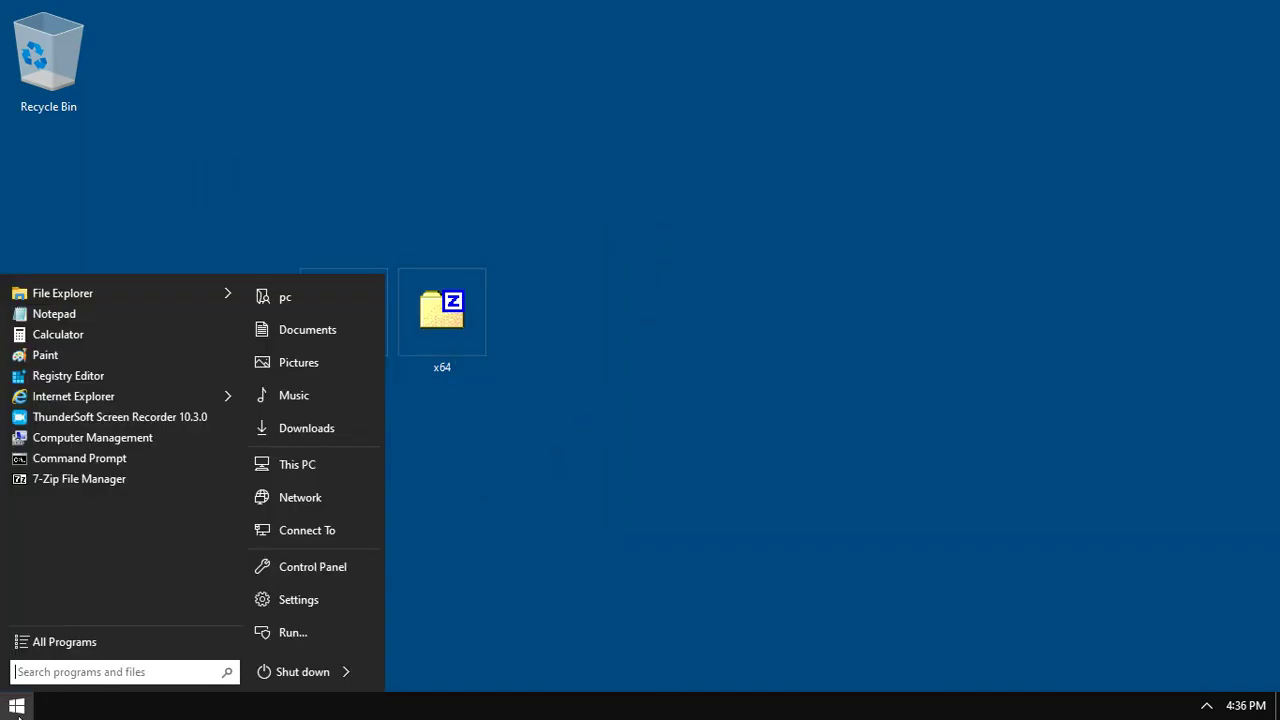
pyautogui.click(313, 468)
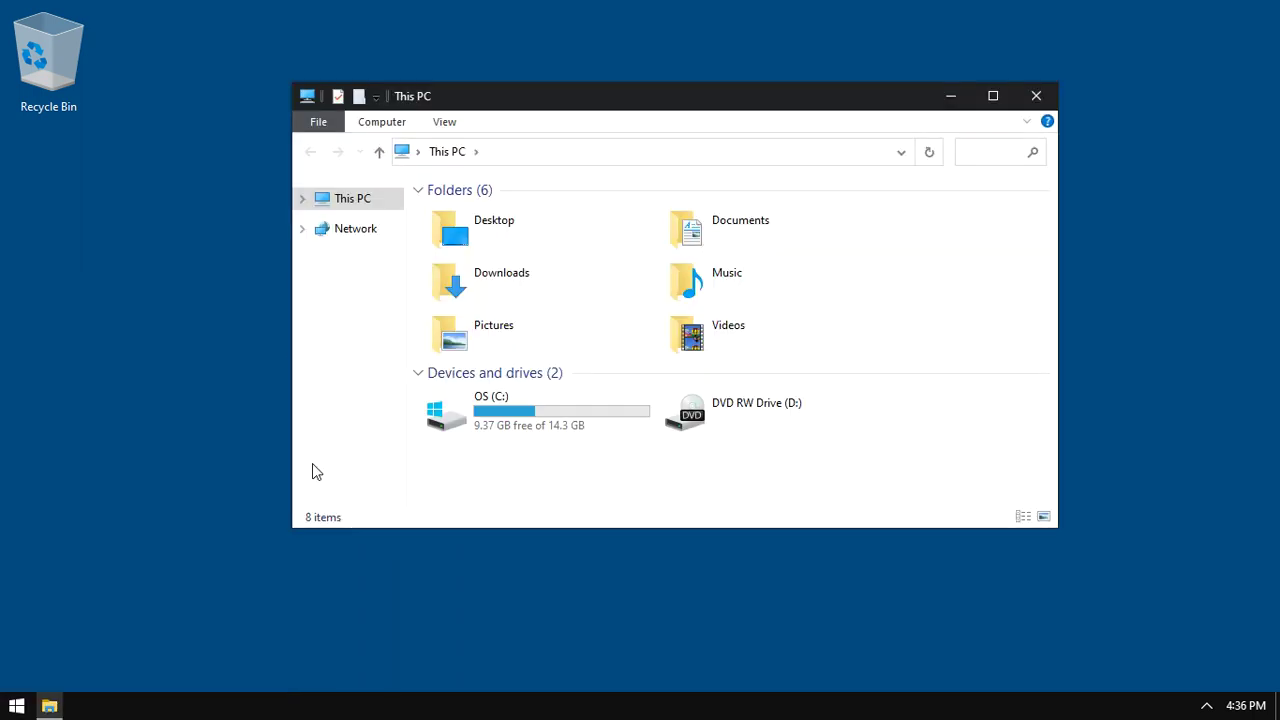
pyautogui.click(383, 123)
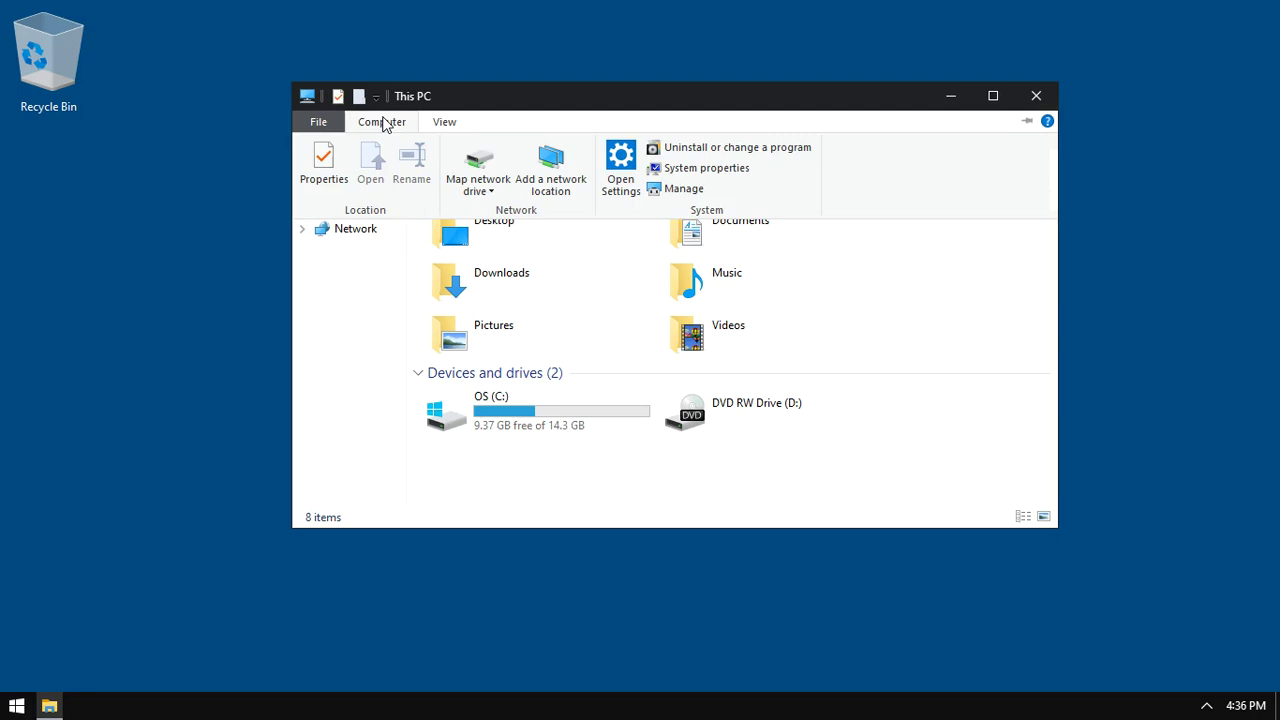
pyautogui.click(323, 165)
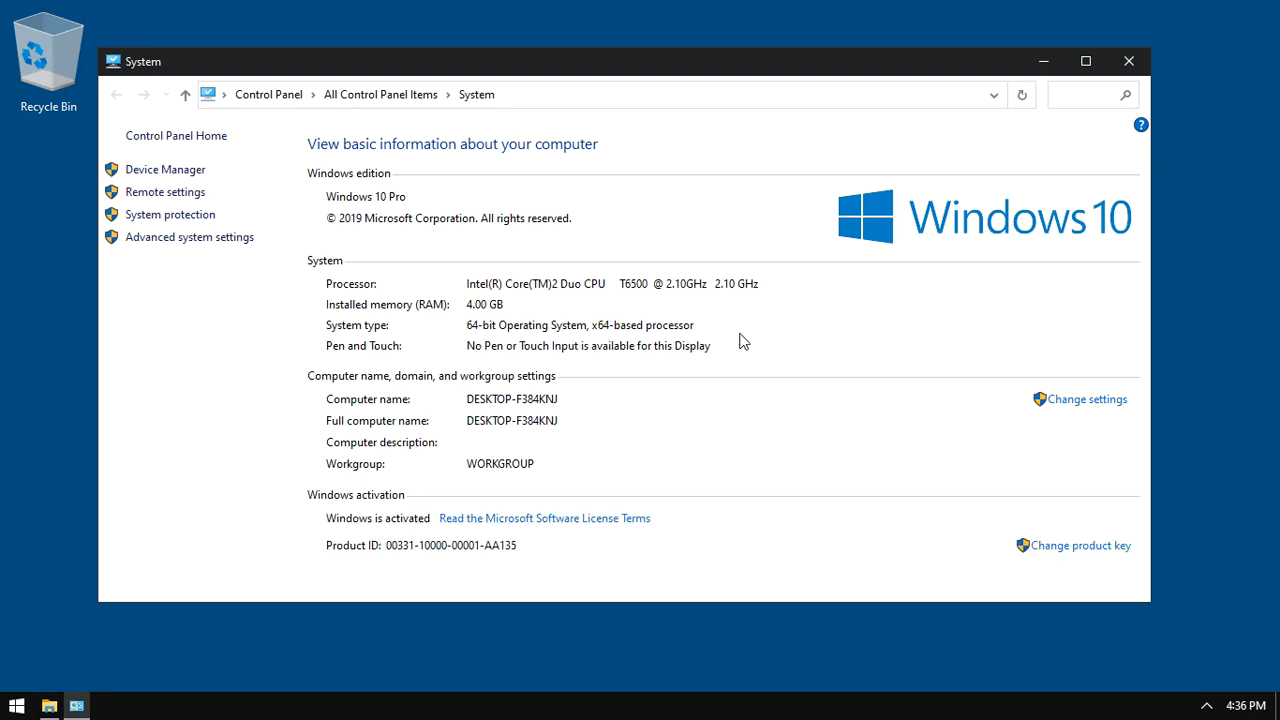
pyautogui.click(1127, 69)
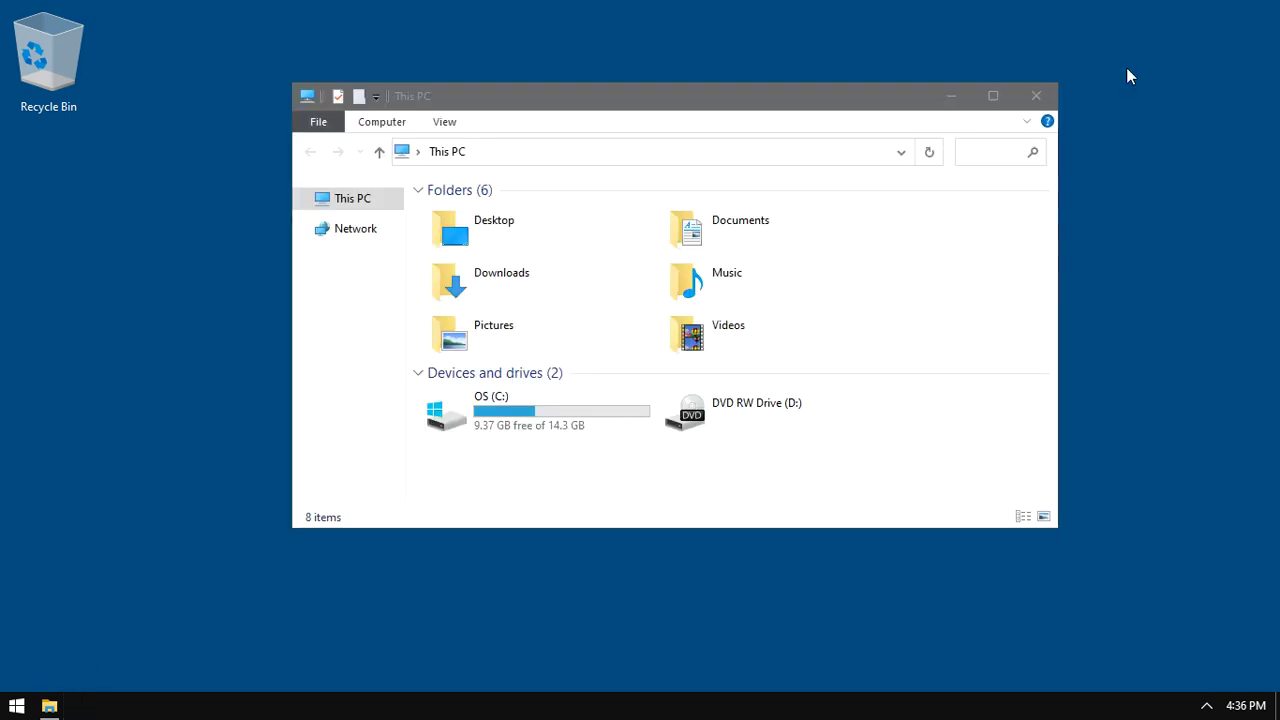
pyautogui.click(1040, 96)
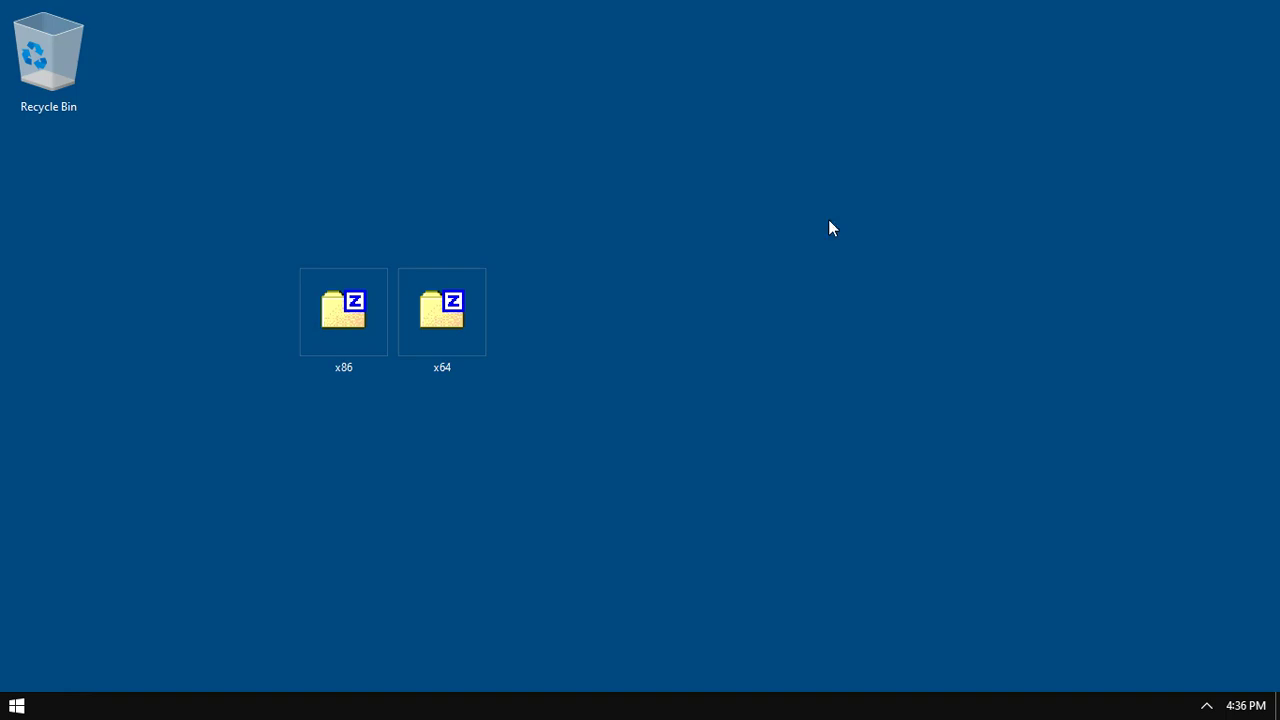
# - Extract the x64 archive to an x64 folder with 7-Zip and delete both zip archives
pyautogui.rightClick(446, 312)
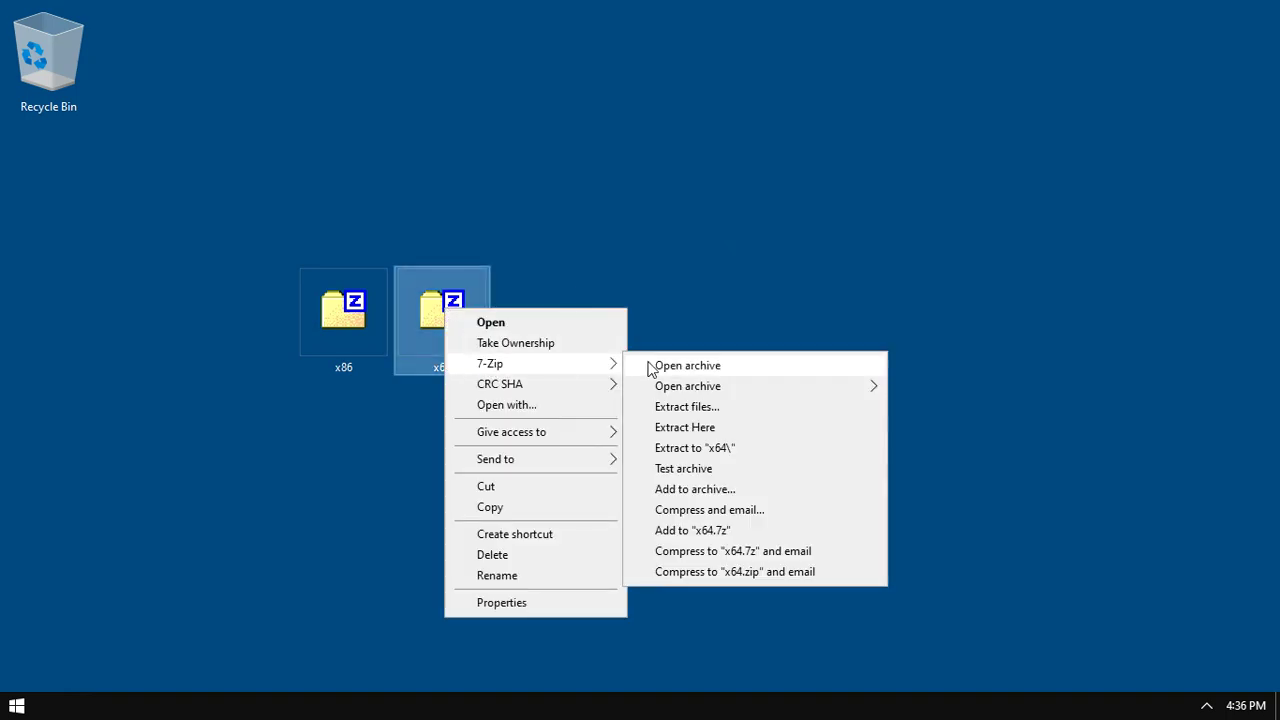
pyautogui.moveTo(530, 363)
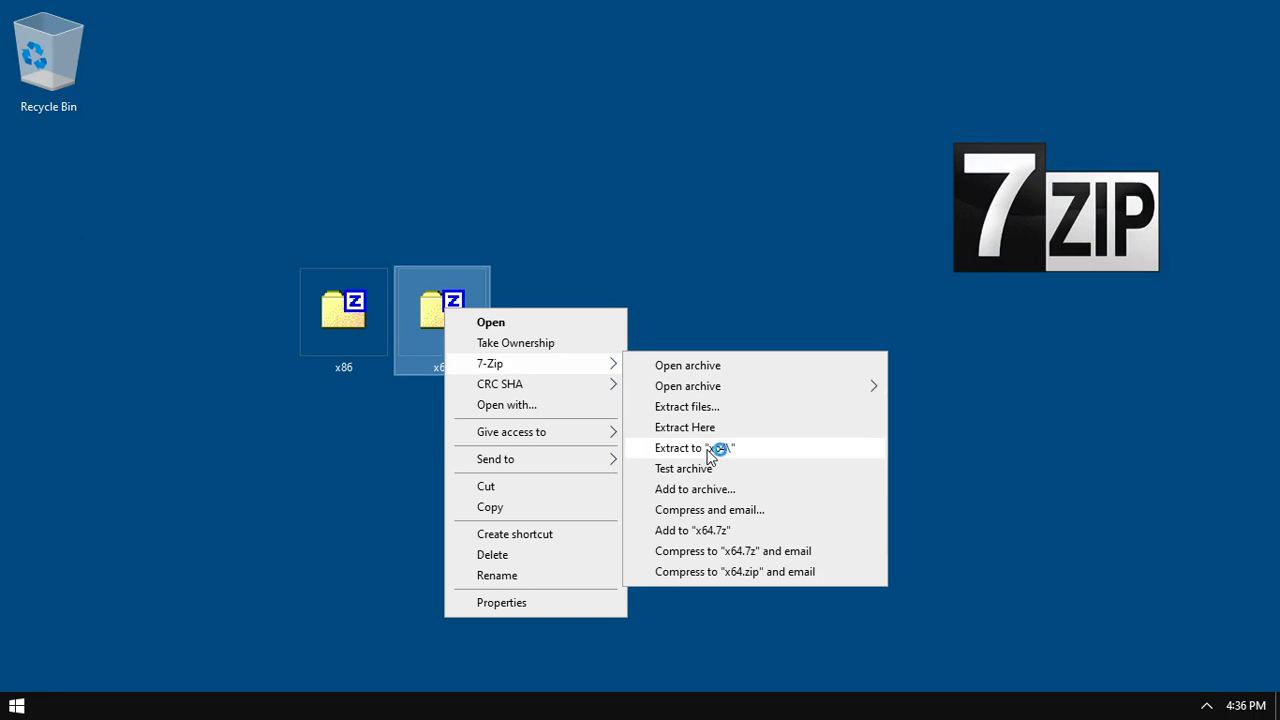
pyautogui.click(707, 449)
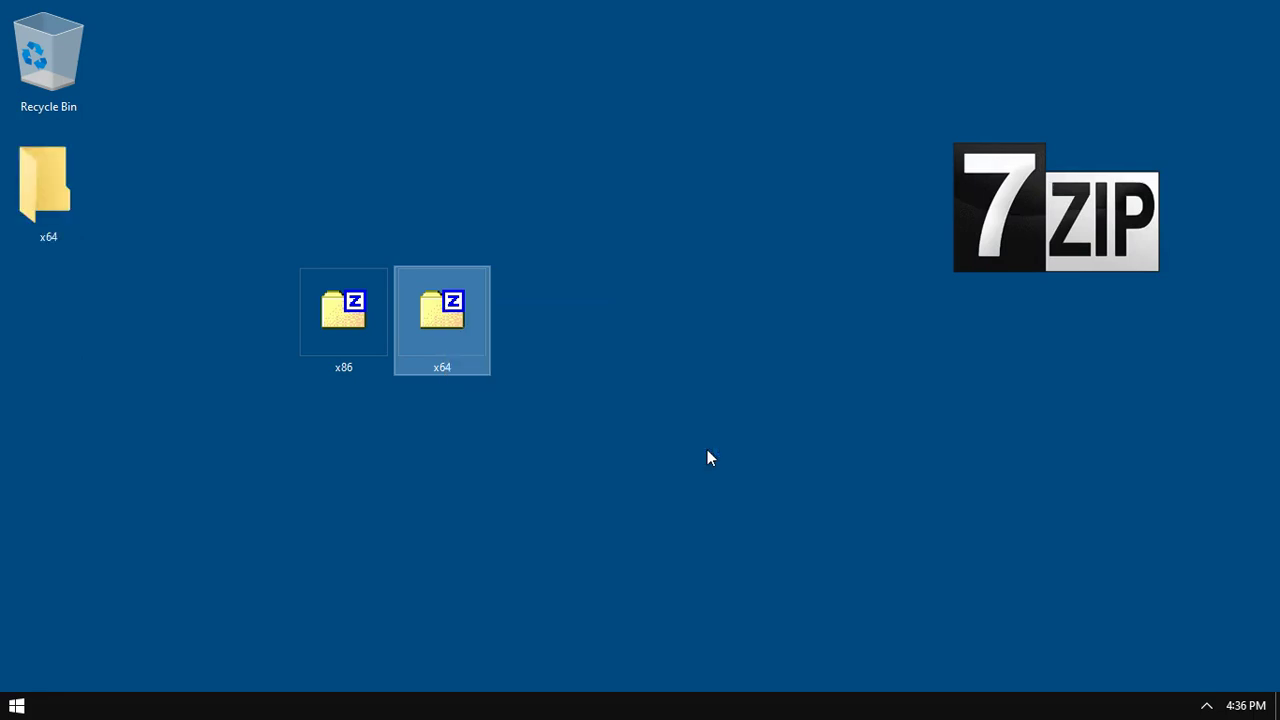
pyautogui.moveTo(626, 142); pyautogui.dragTo(296, 410)
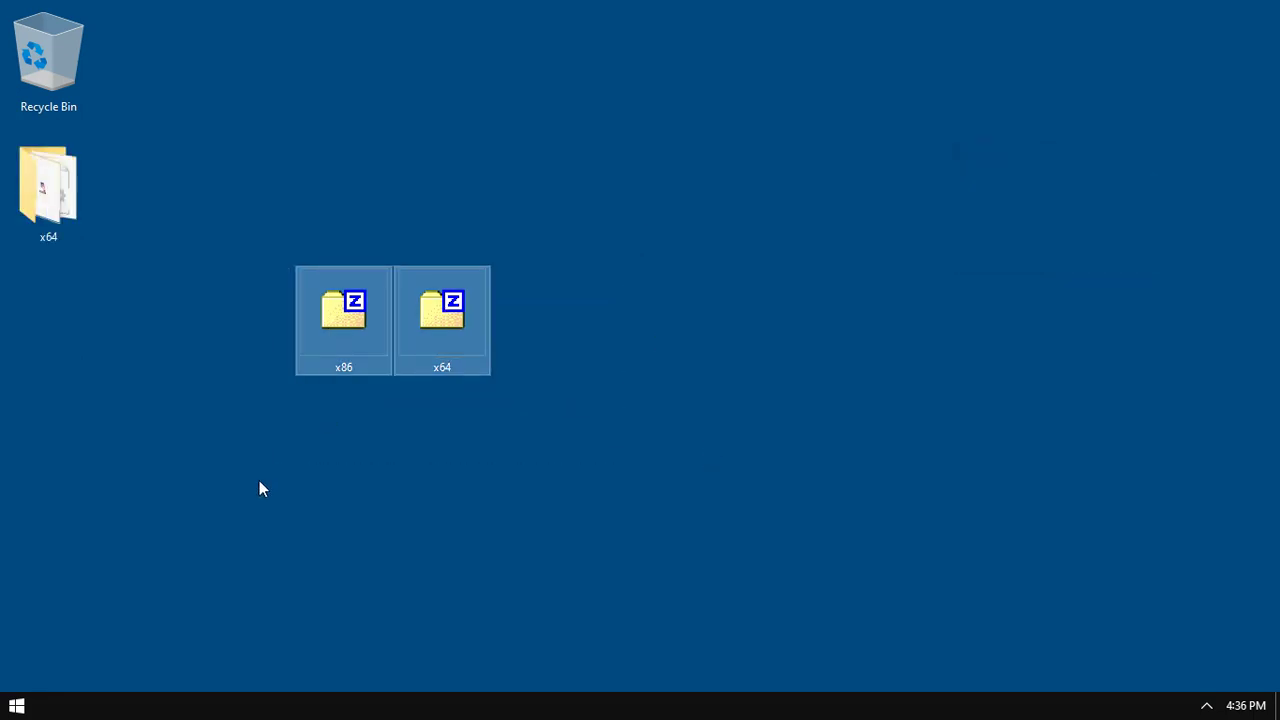
pyautogui.moveTo(328, 325); pyautogui.dragTo(57, 67)
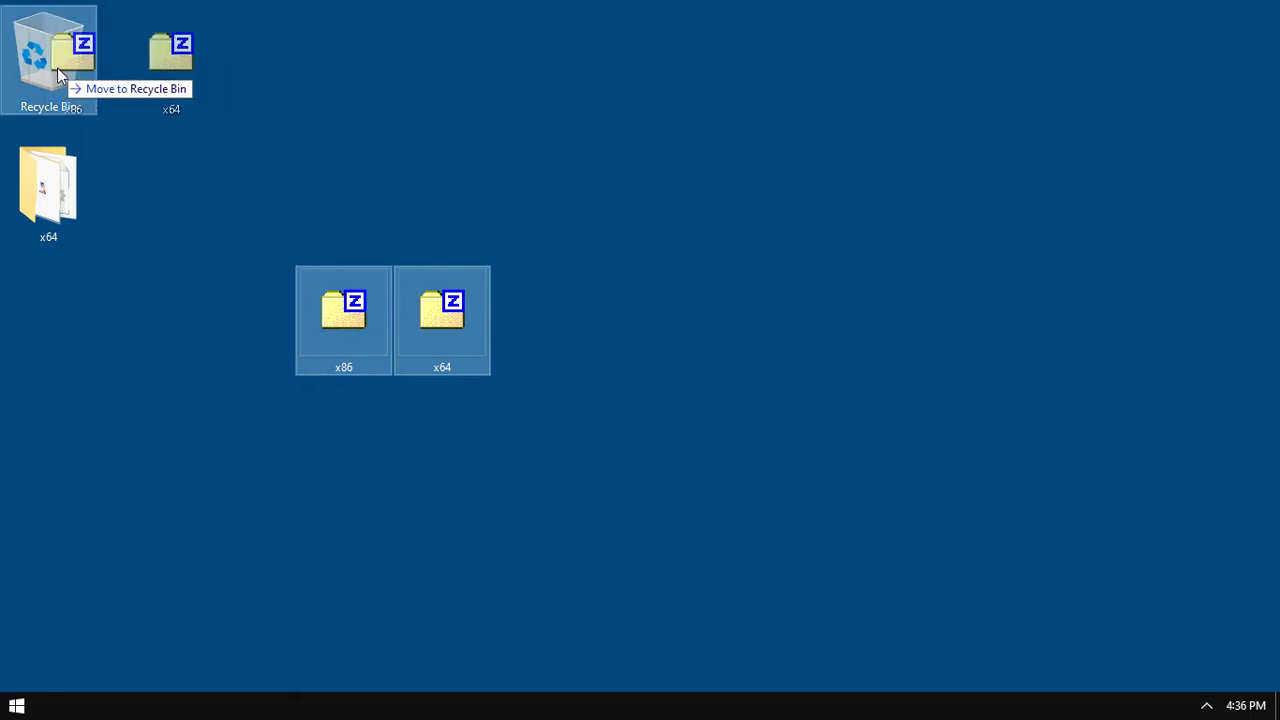
# - Check the extracted x64 folder's files and rename the folder to RBTray
pyautogui.click(48, 182)
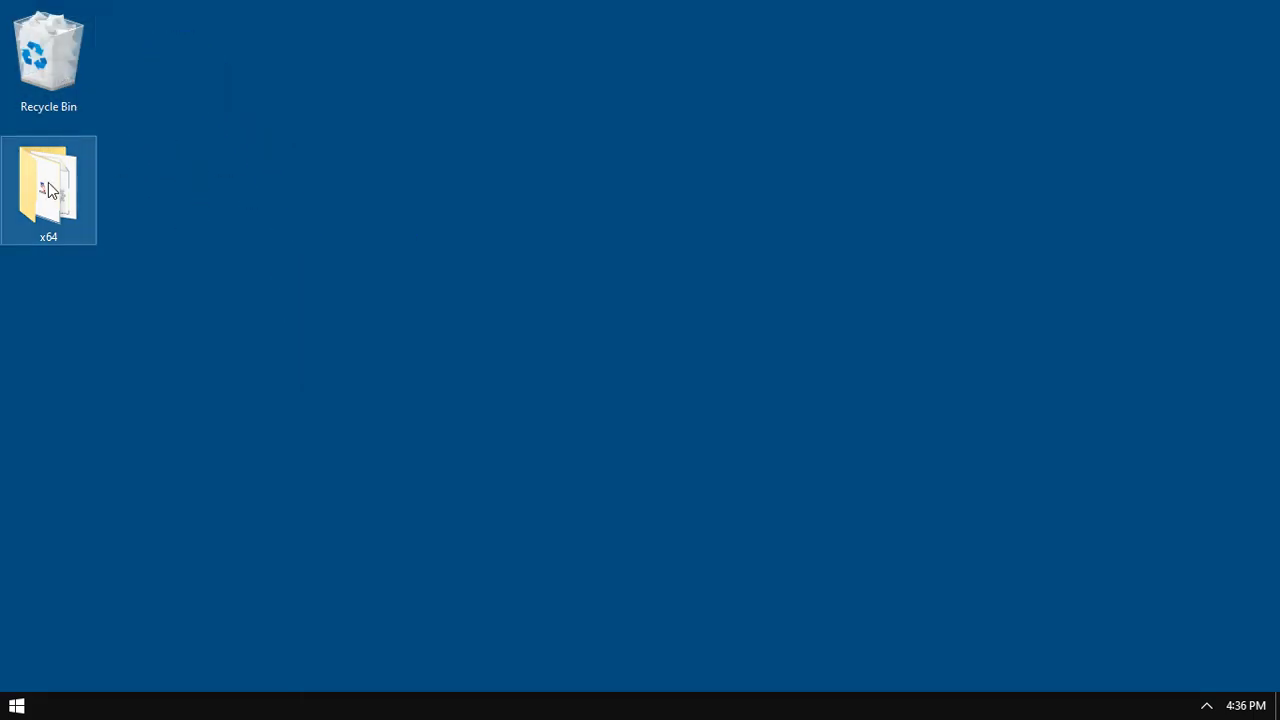
pyautogui.doubleClick(48, 183)
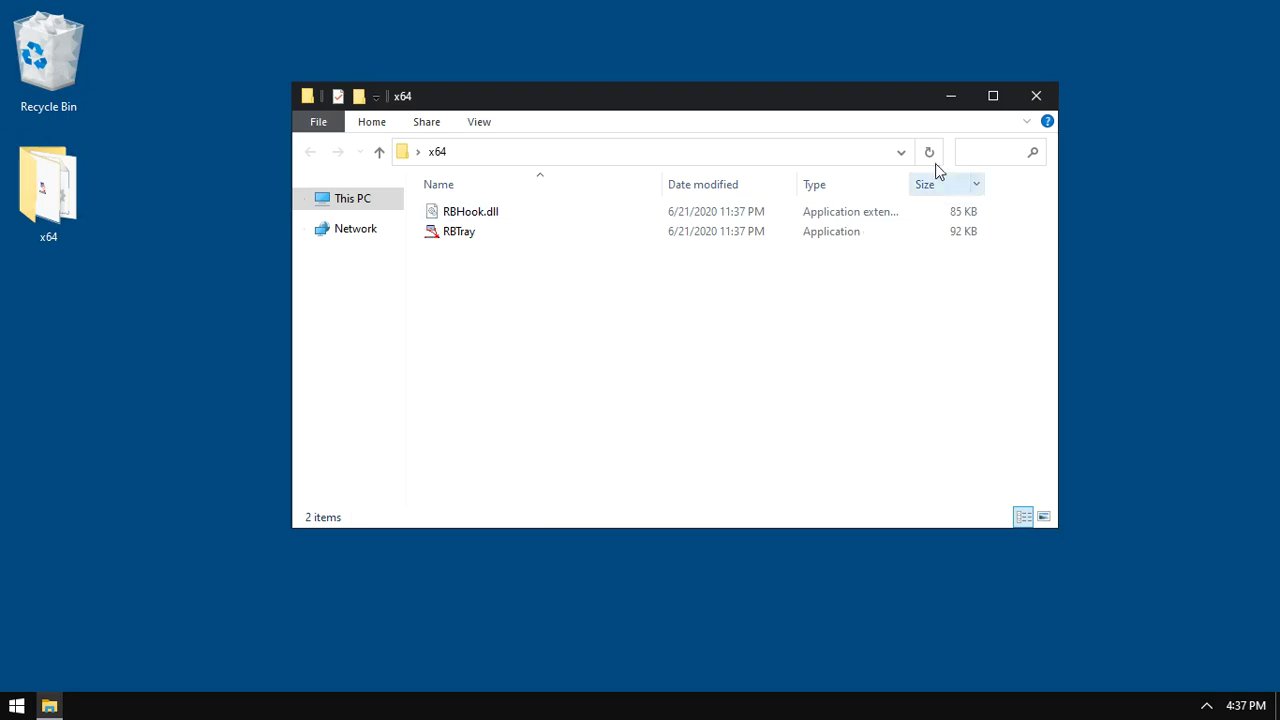
pyautogui.click(1036, 96)
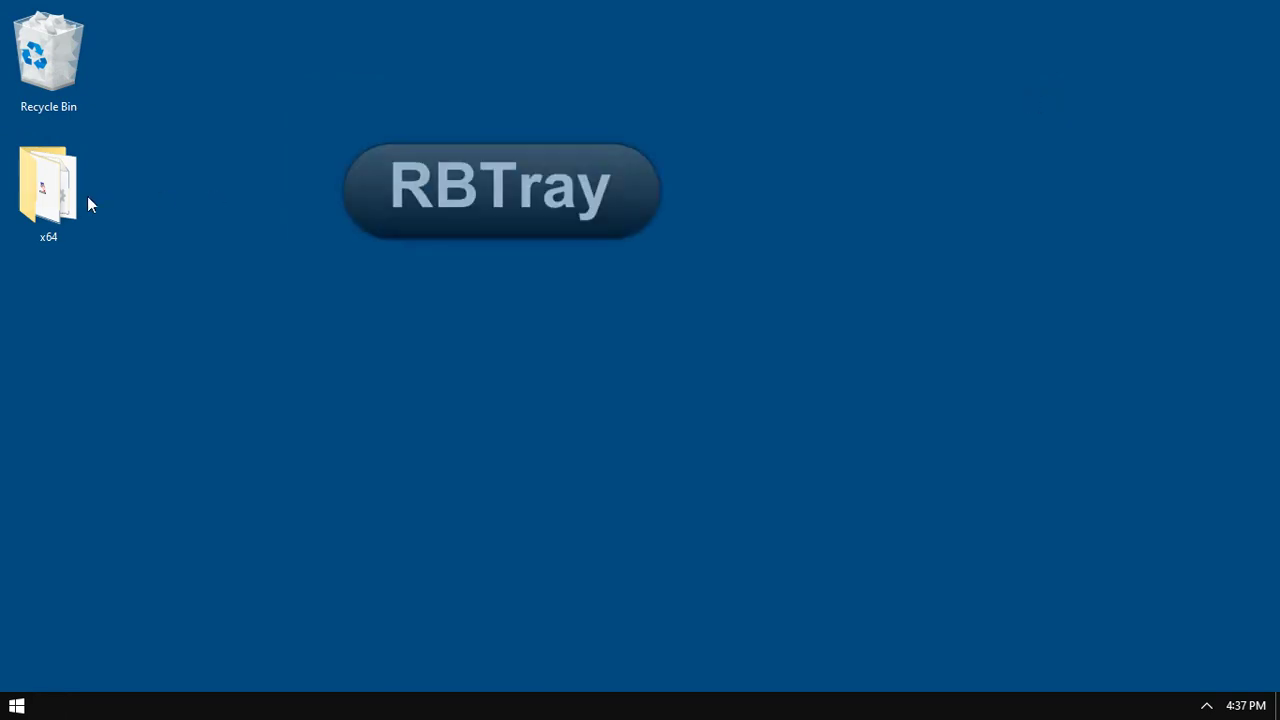
pyautogui.rightClick(53, 203)
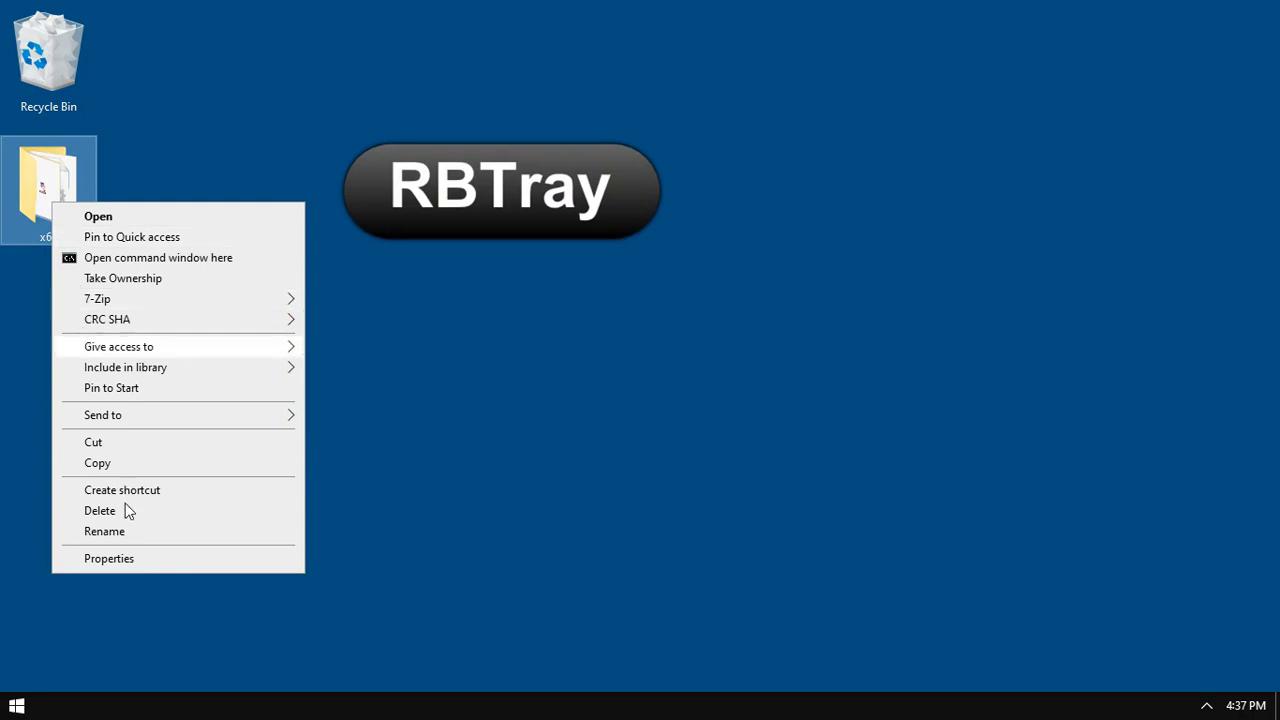
pyautogui.click(130, 531)
pyautogui.write('RB')
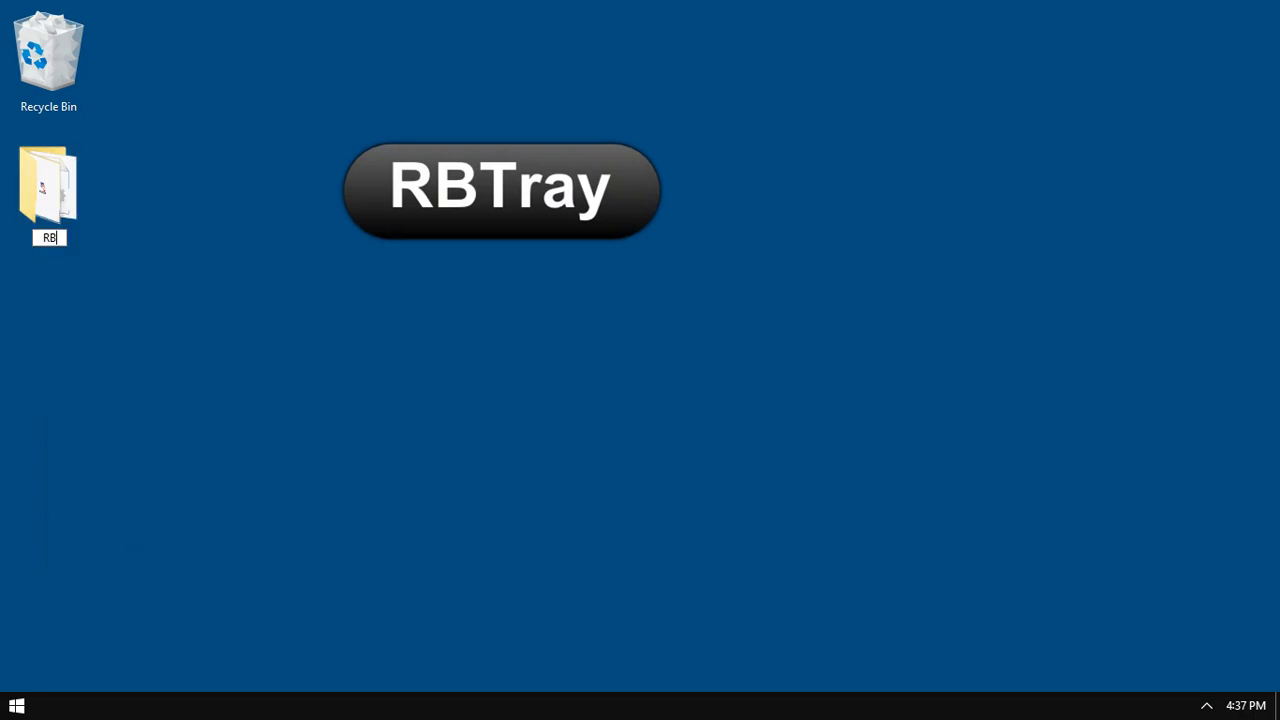
pyautogui.write('Tray')
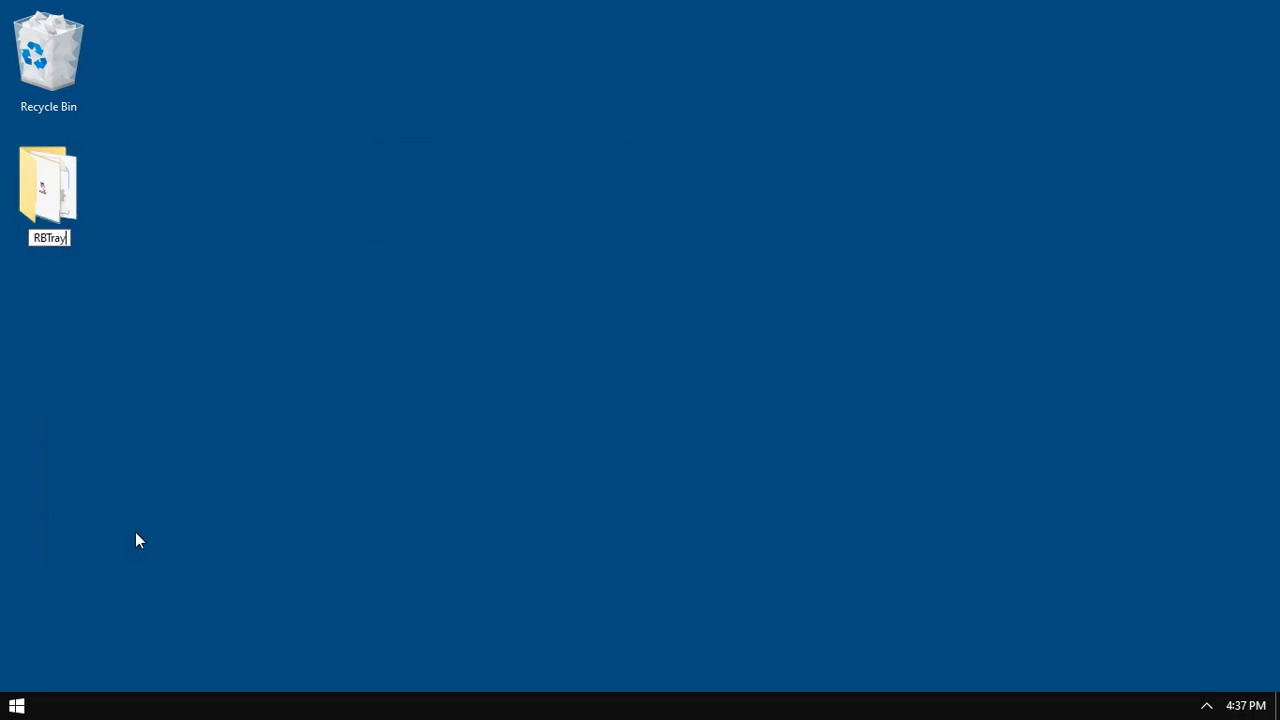
pyautogui.press('Return')
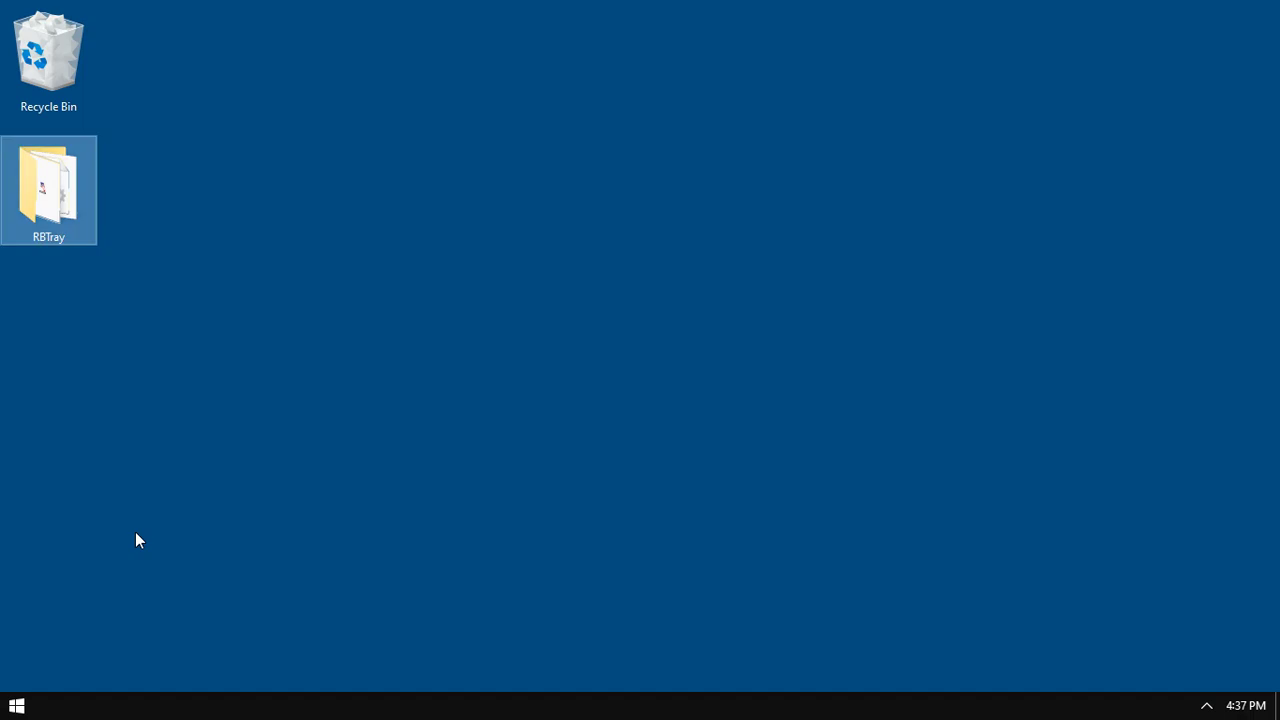
# - Move the RBTray folder from the desktop into C:\Program Files
pyautogui.click(16, 705)
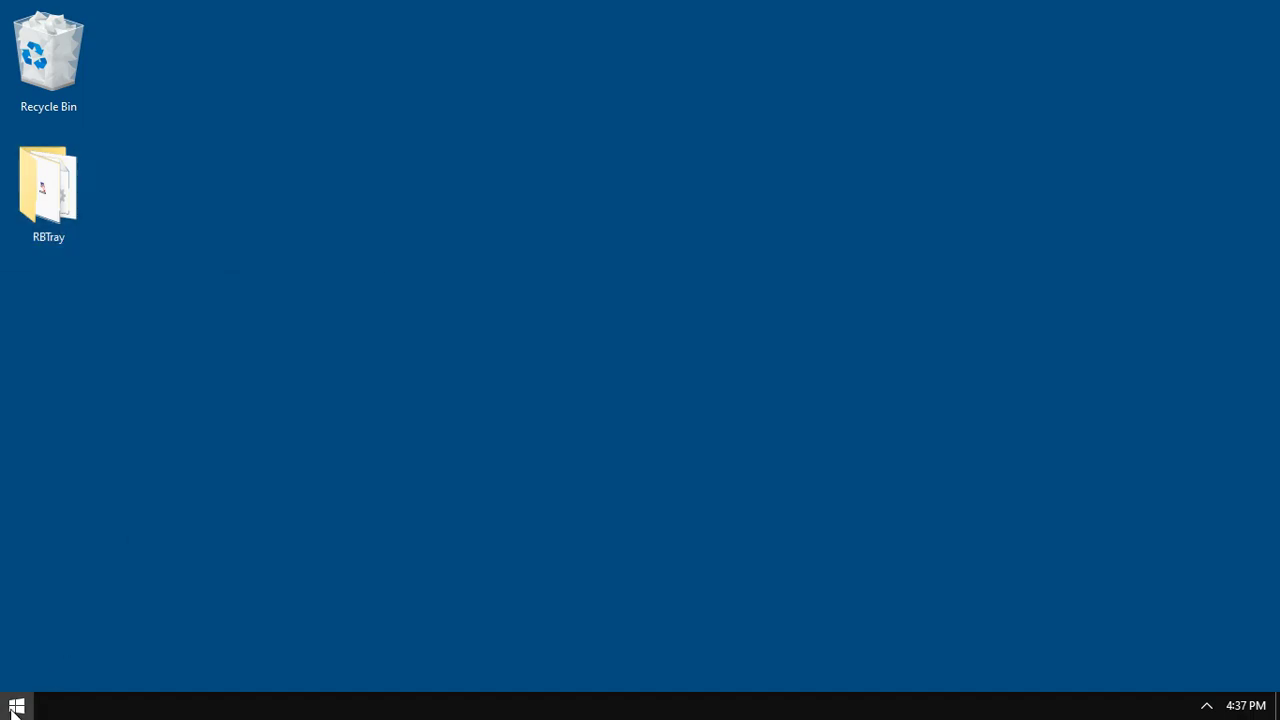
pyautogui.click(320, 466)
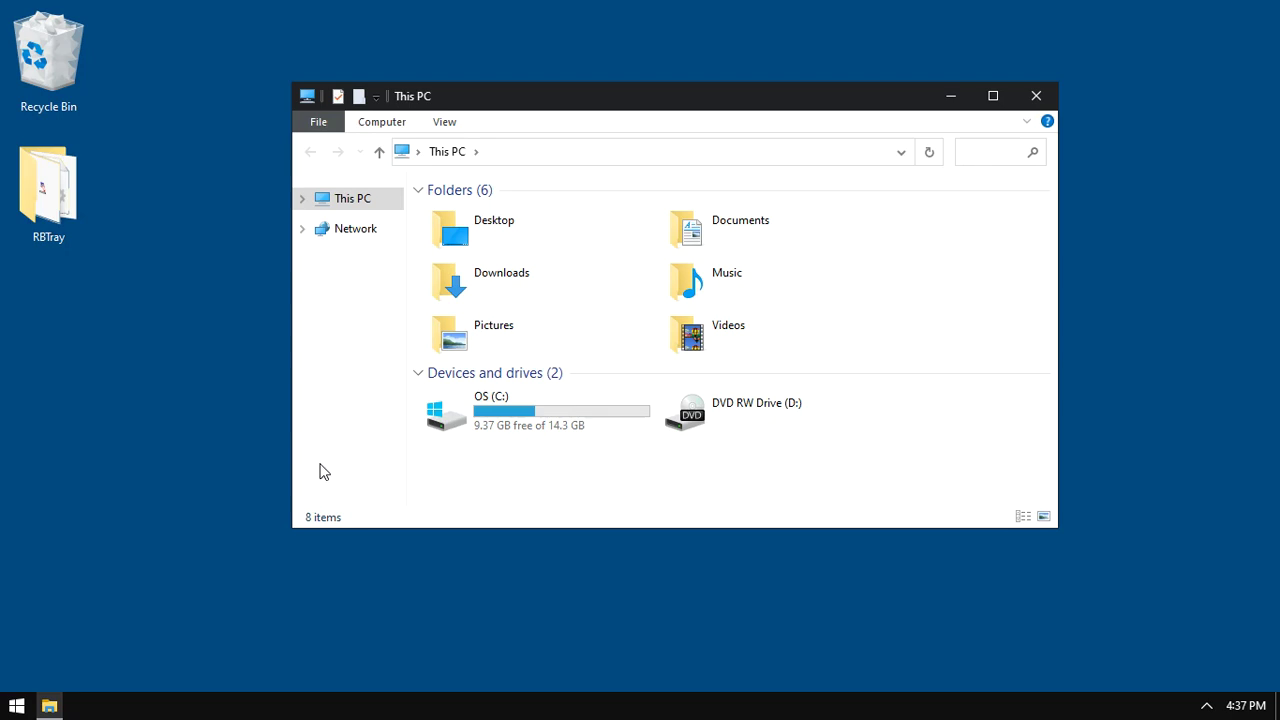
pyautogui.doubleClick(489, 418)
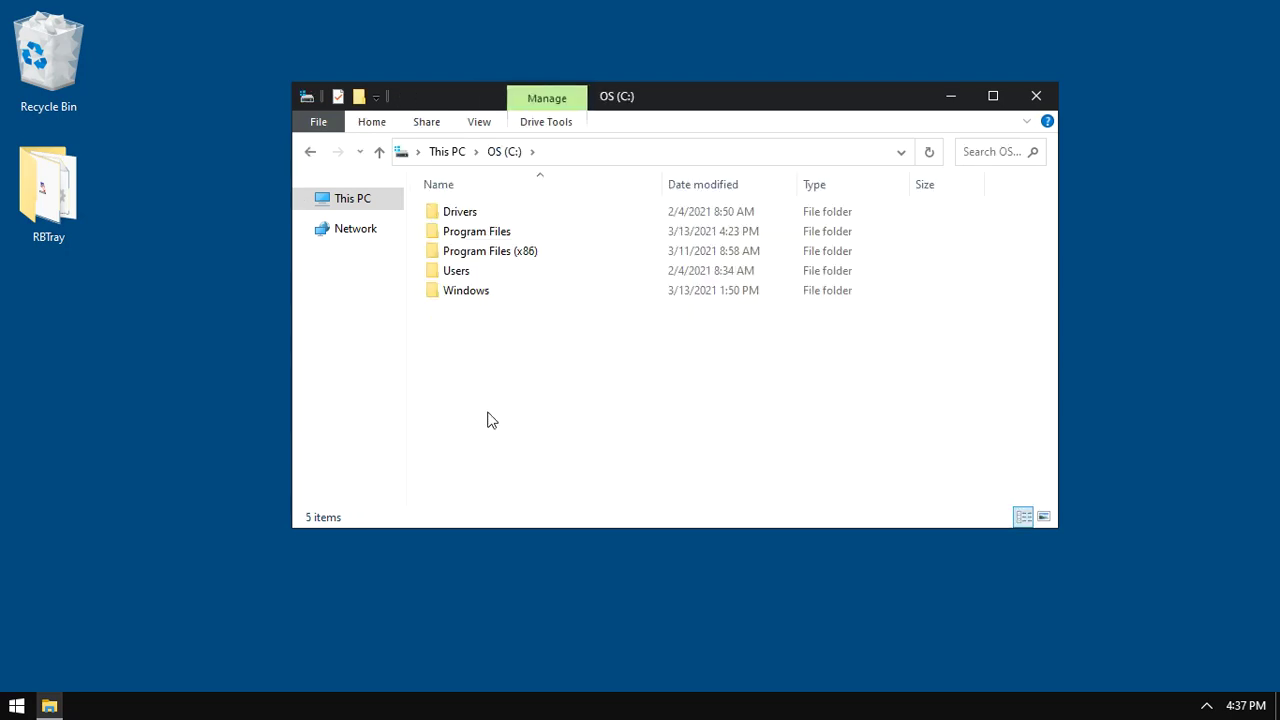
pyautogui.doubleClick(507, 231)
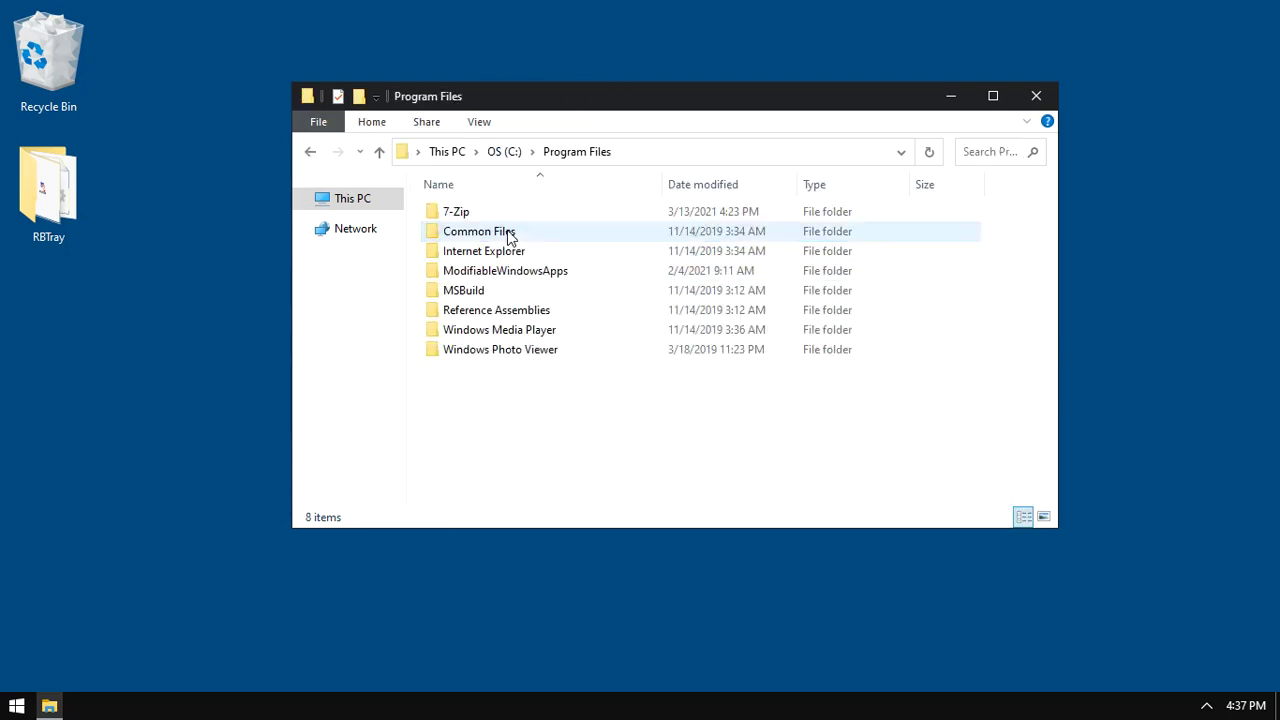
pyautogui.moveTo(45, 190)
pyautogui.mouseDown()
pyautogui.moveTo(447, 425)
pyautogui.moveTo(521, 431)
pyautogui.mouseUp()
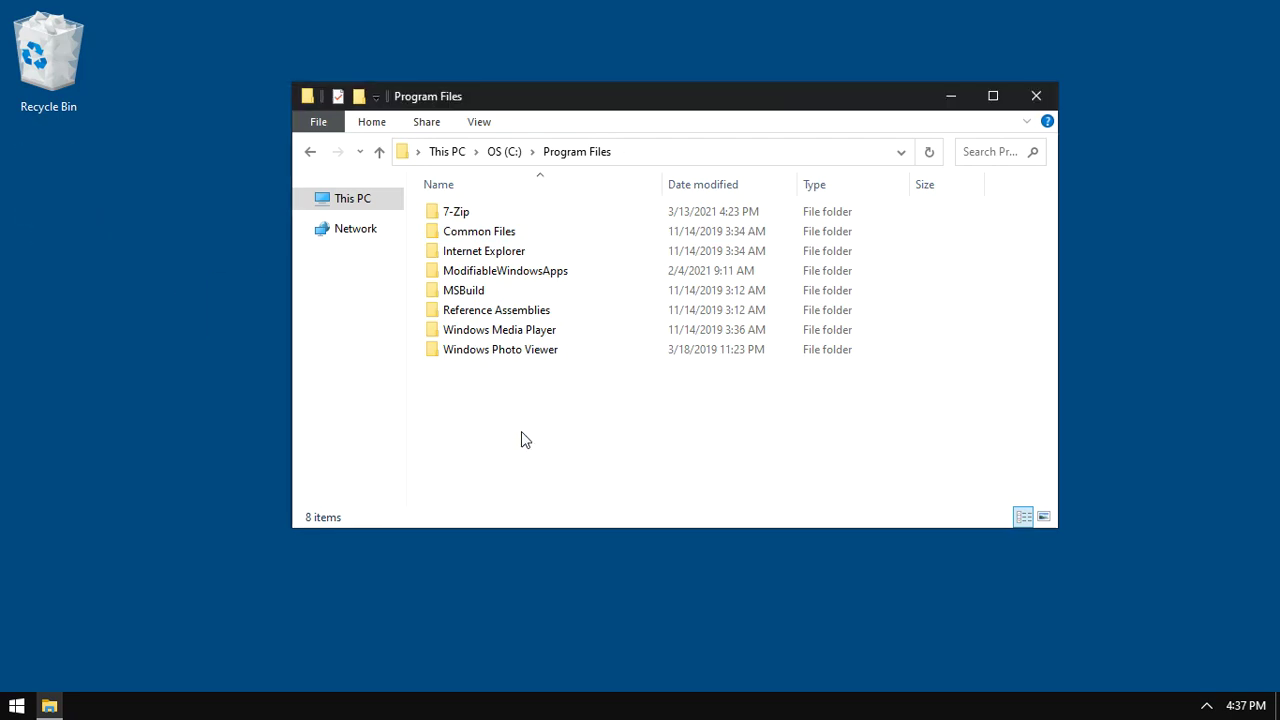
pyautogui.click(521, 431)
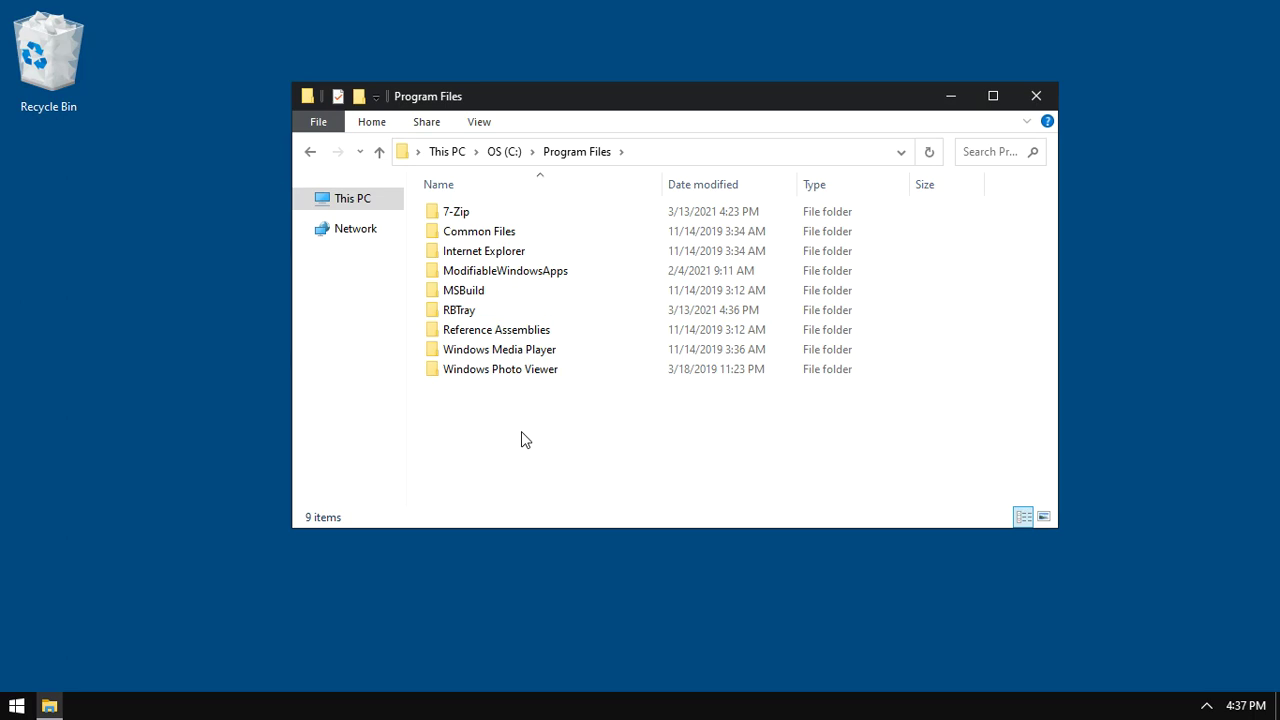
# - Create a desktop shortcut to the RBTray application via Send to > Desktop
pyautogui.doubleClick(480, 310)
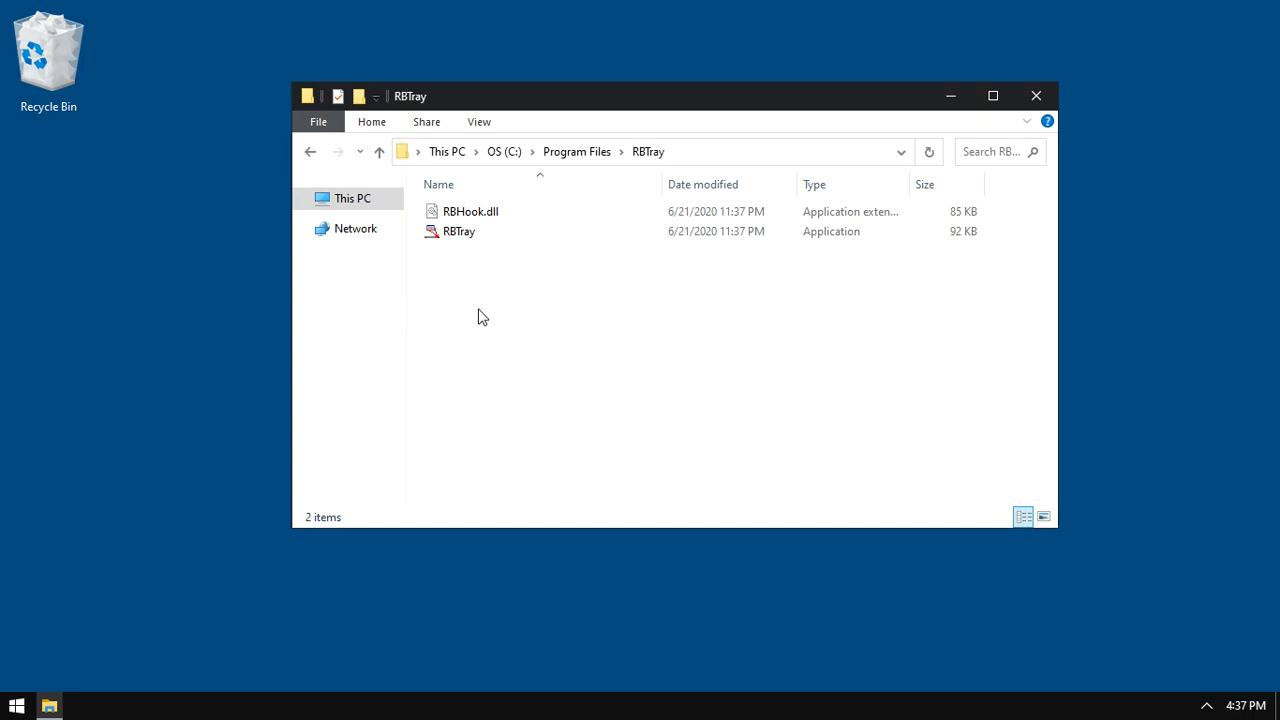
pyautogui.click(456, 234)
pyautogui.rightClick(456, 236)
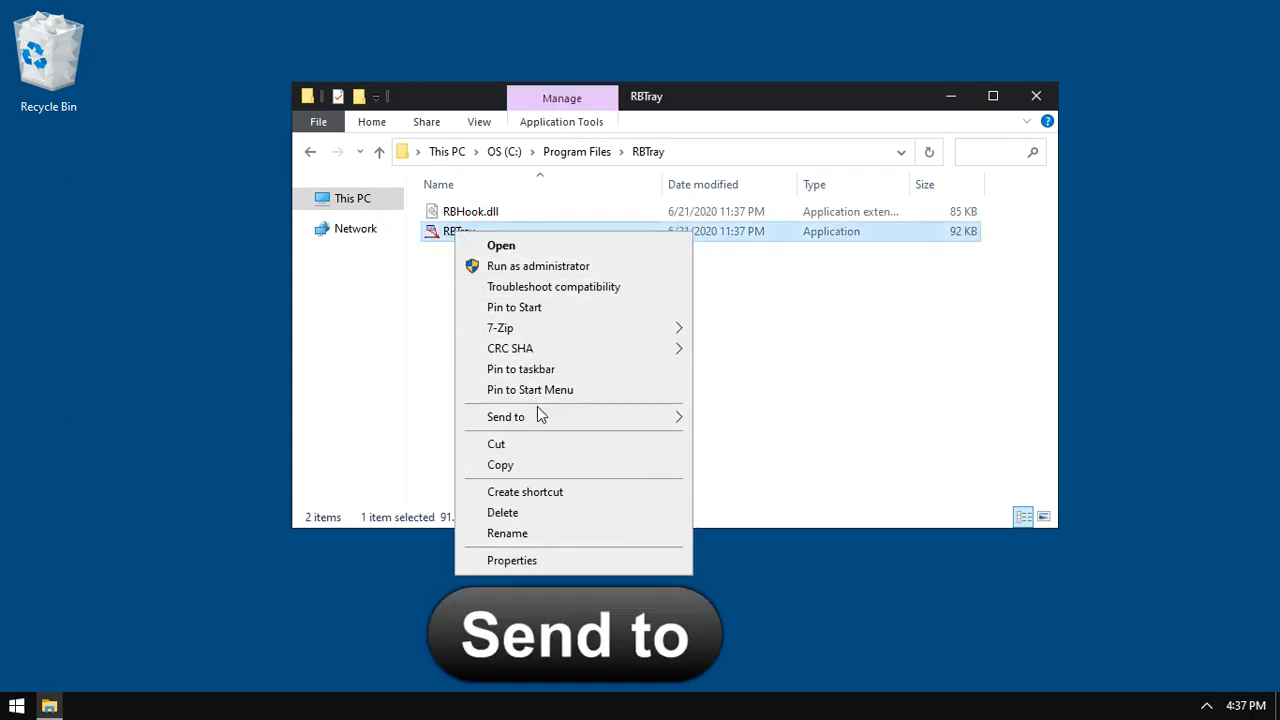
pyautogui.moveTo(570, 416)
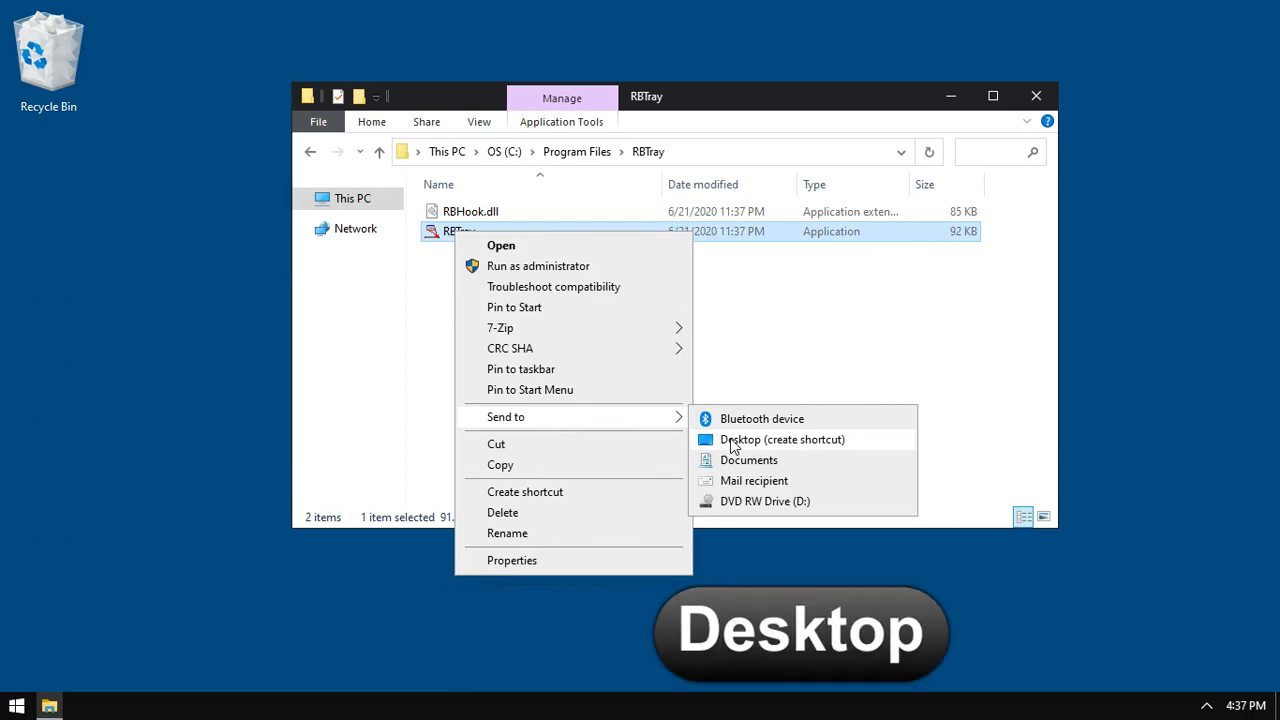
pyautogui.click(730, 439)
pyautogui.click(730, 438)
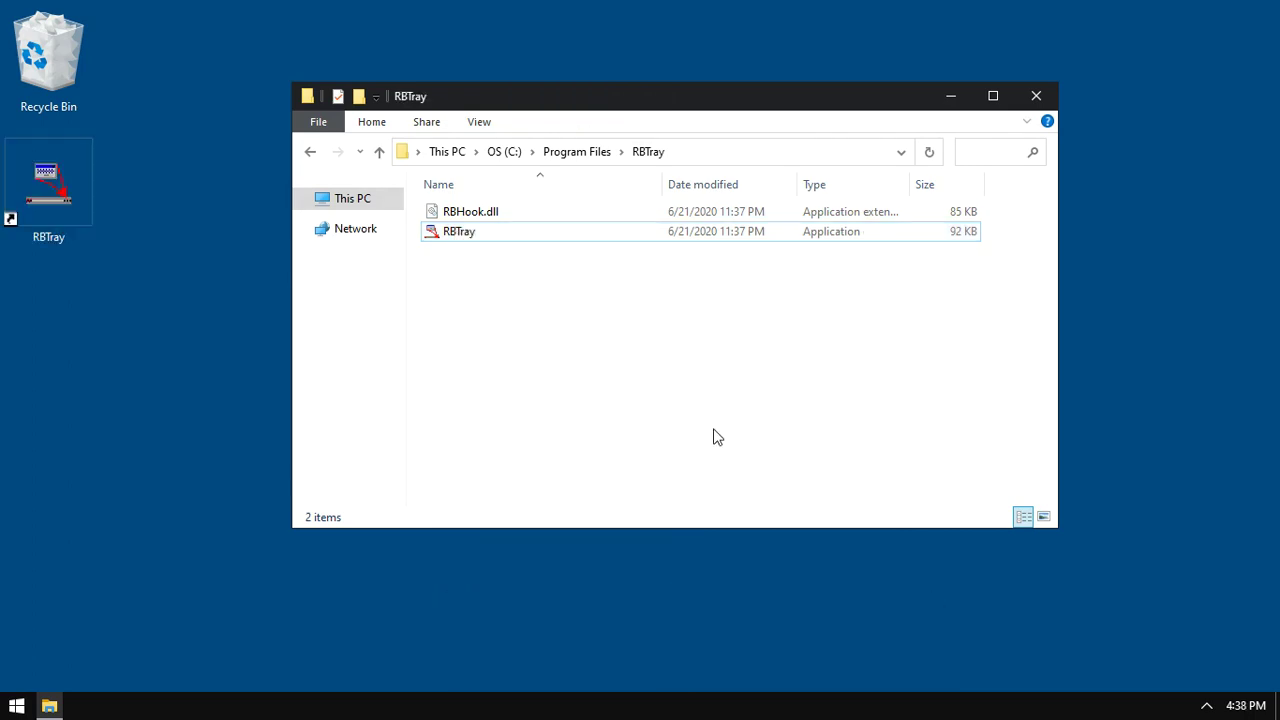
pyautogui.click(1045, 100)
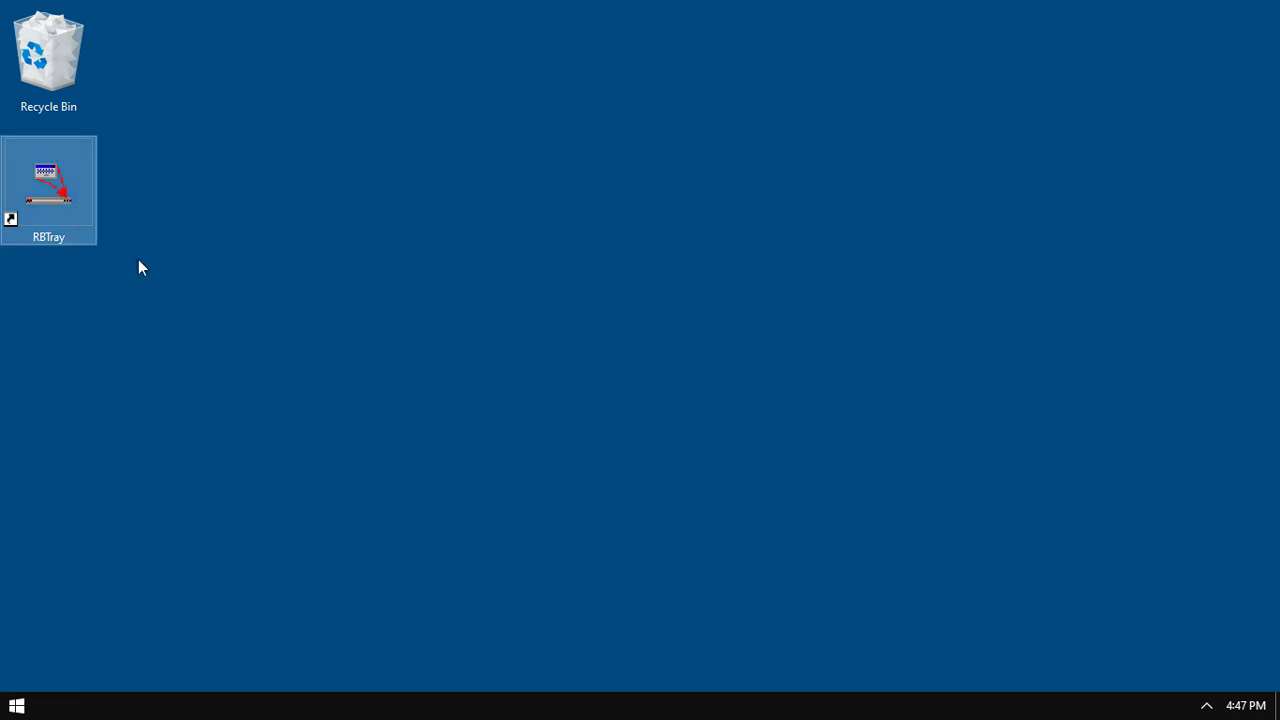
pyautogui.rightClick(186, 320)
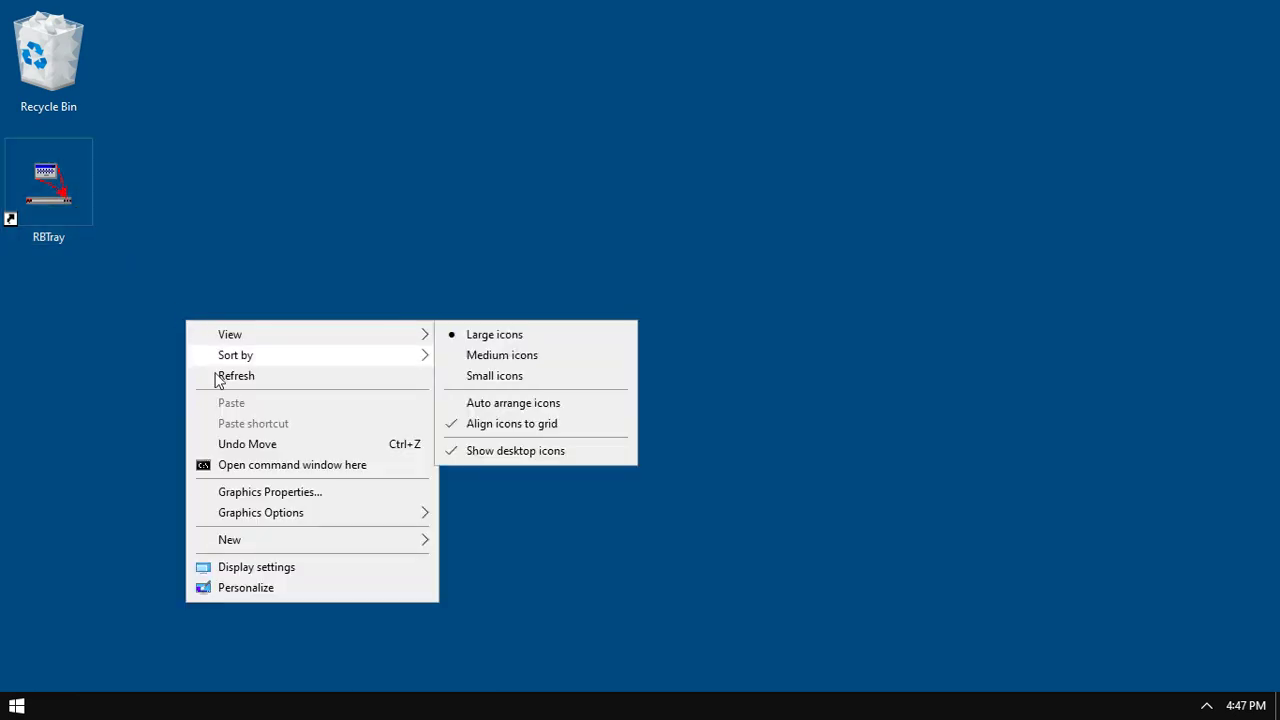
pyautogui.click(218, 378)
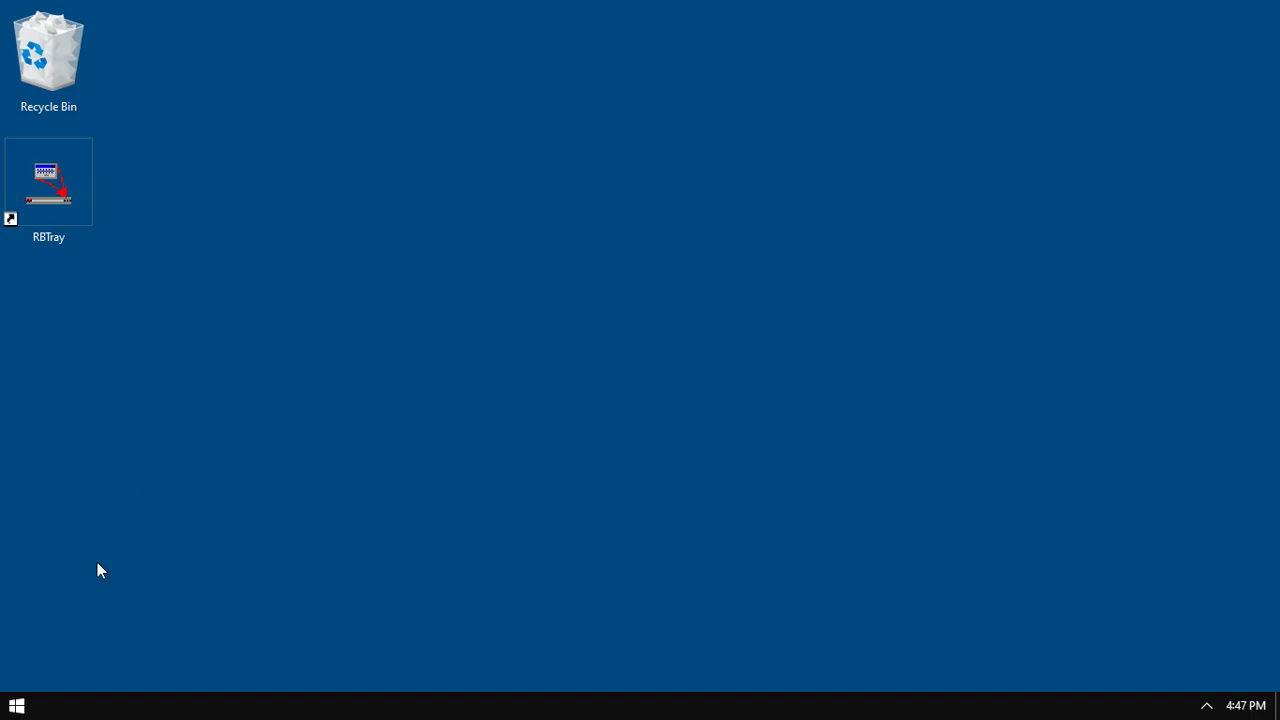
# - Launch Notepad, hide it to the tray, restore it, then hide it again
pyautogui.click(16, 705)
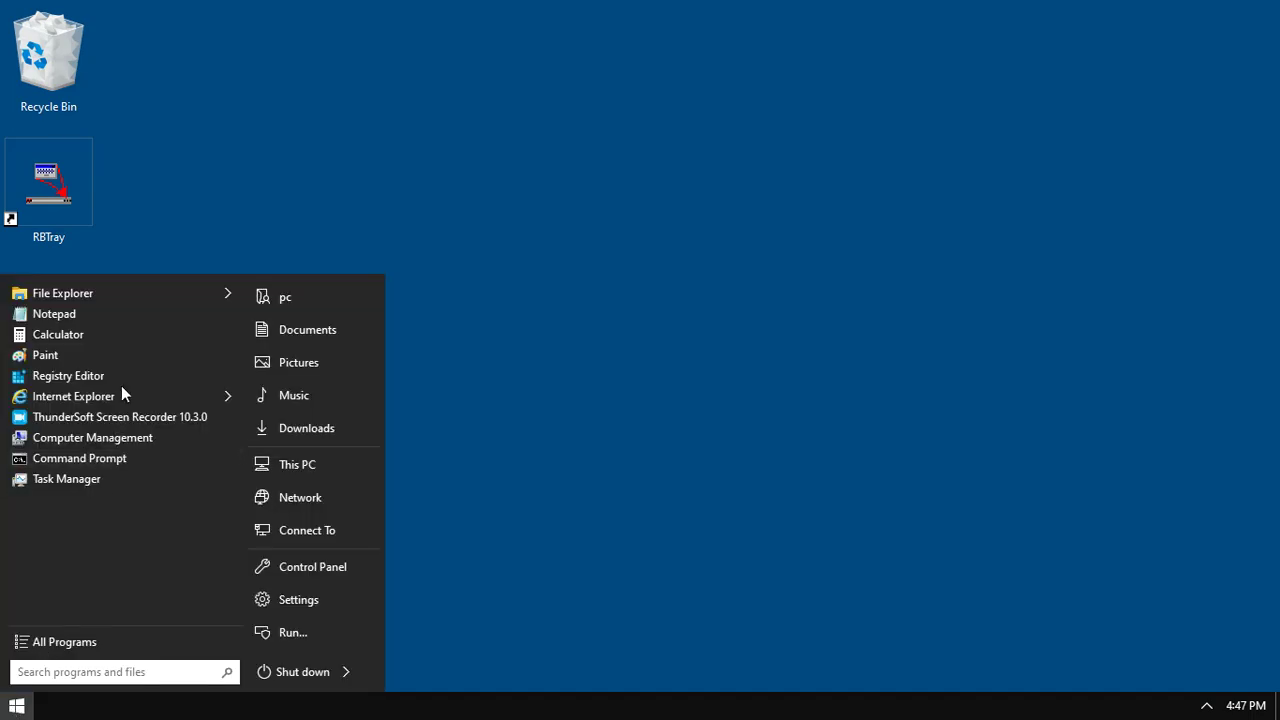
pyautogui.click(137, 313)
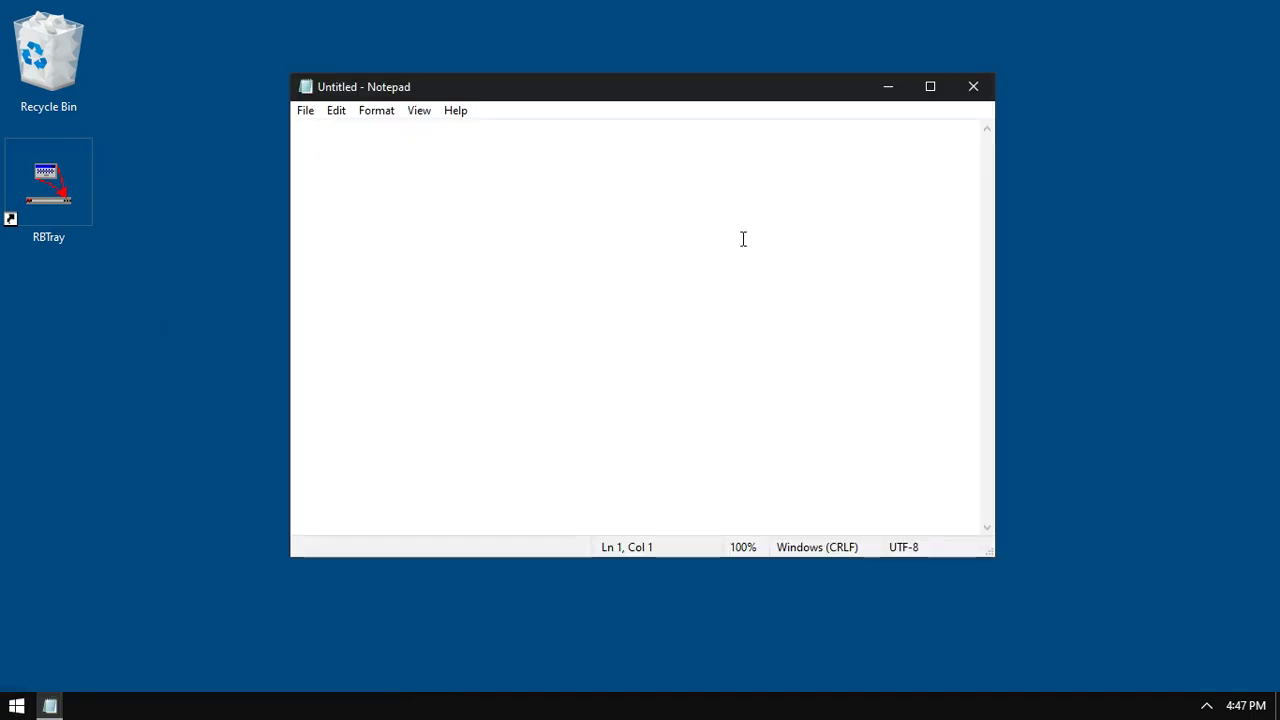
pyautogui.rightClick(874, 123)
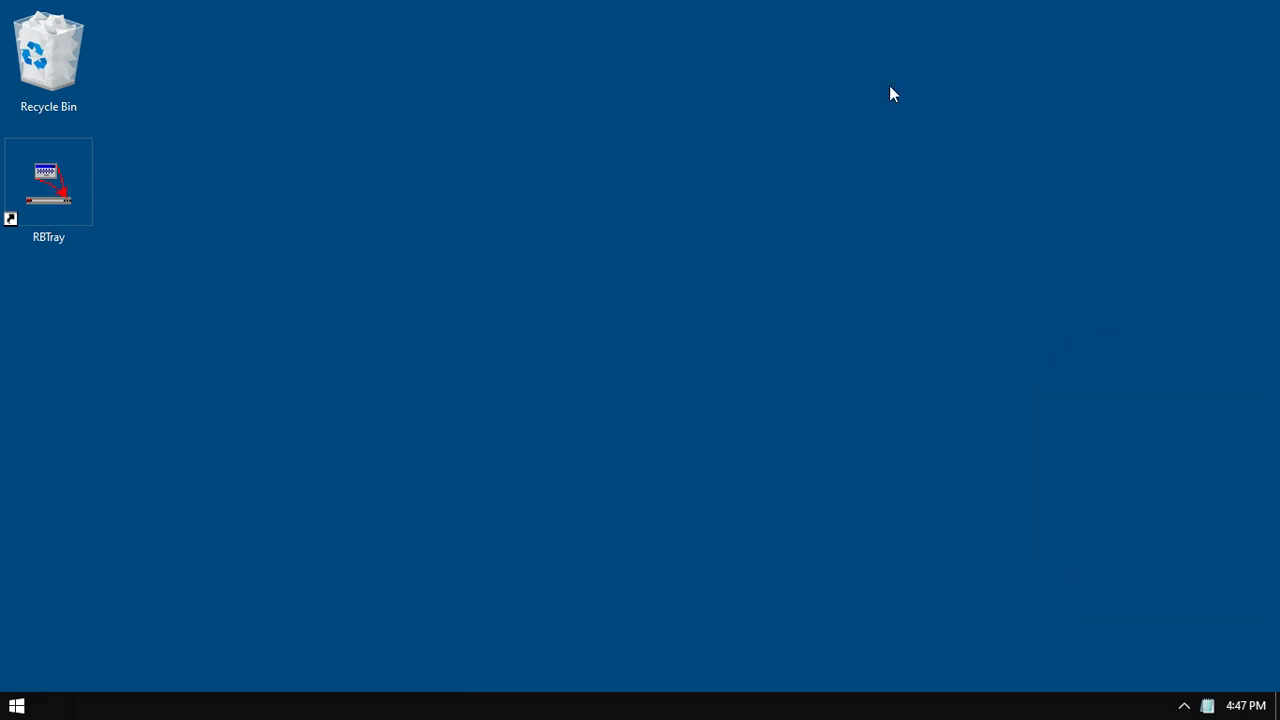
pyautogui.click(1208, 707)
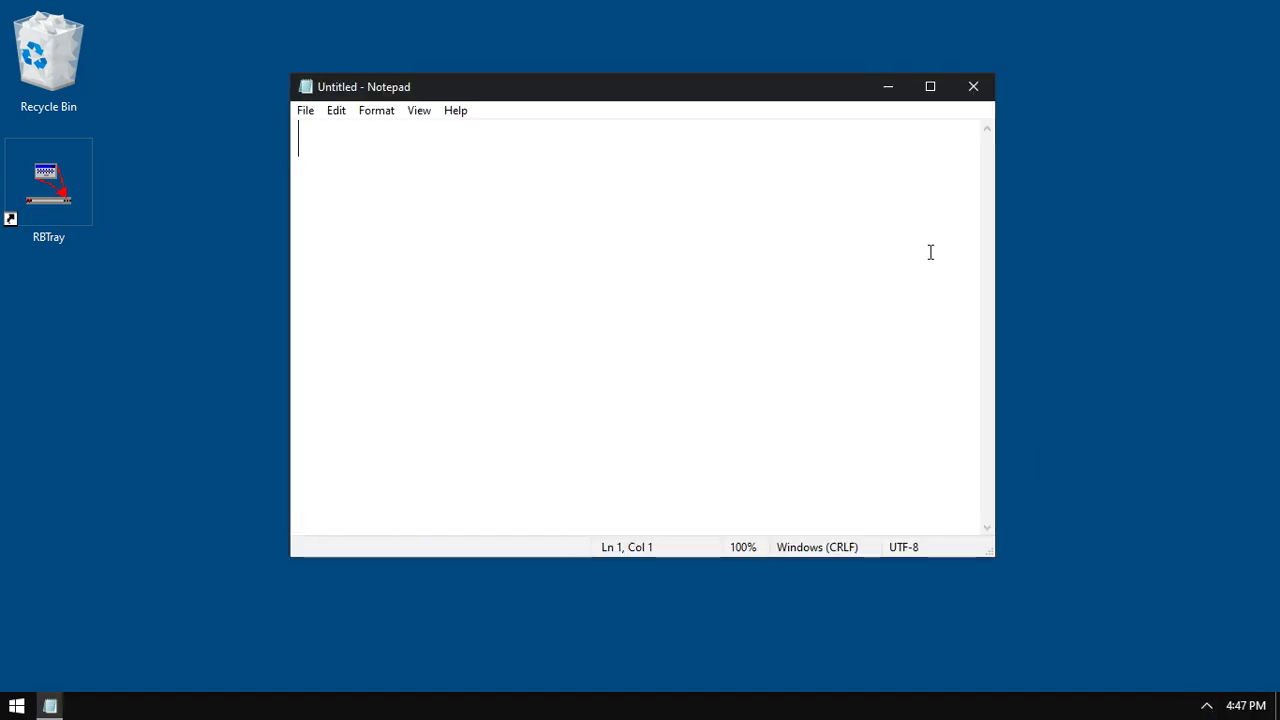
pyautogui.rightClick(887, 88)
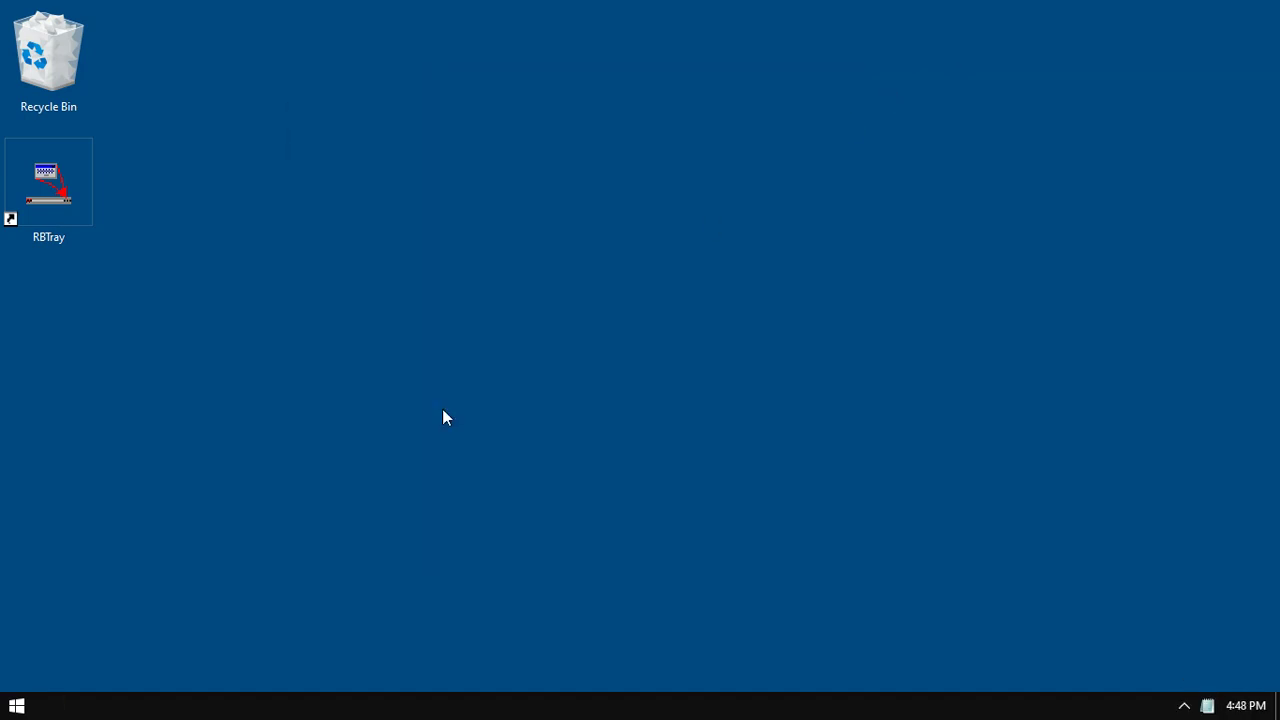
pyautogui.click(16, 706)
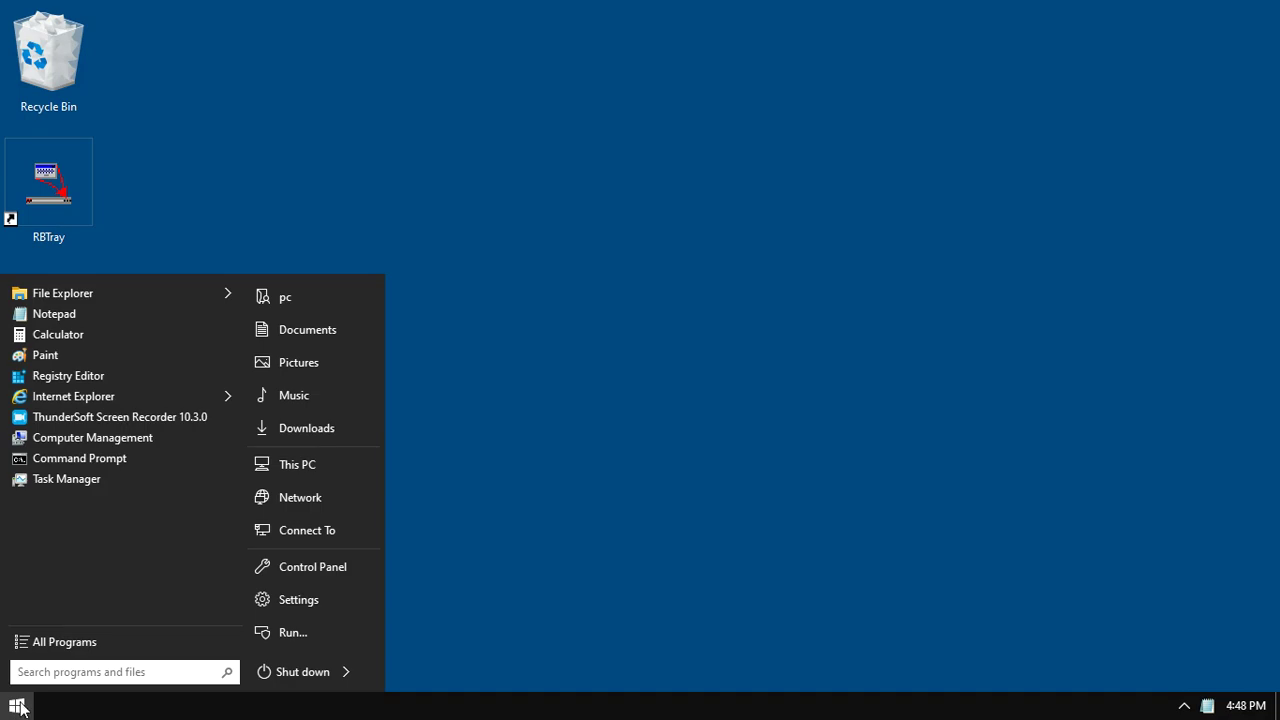
# - Open Paint and the pc user folder, sending each window to the tray
pyautogui.click(126, 358)
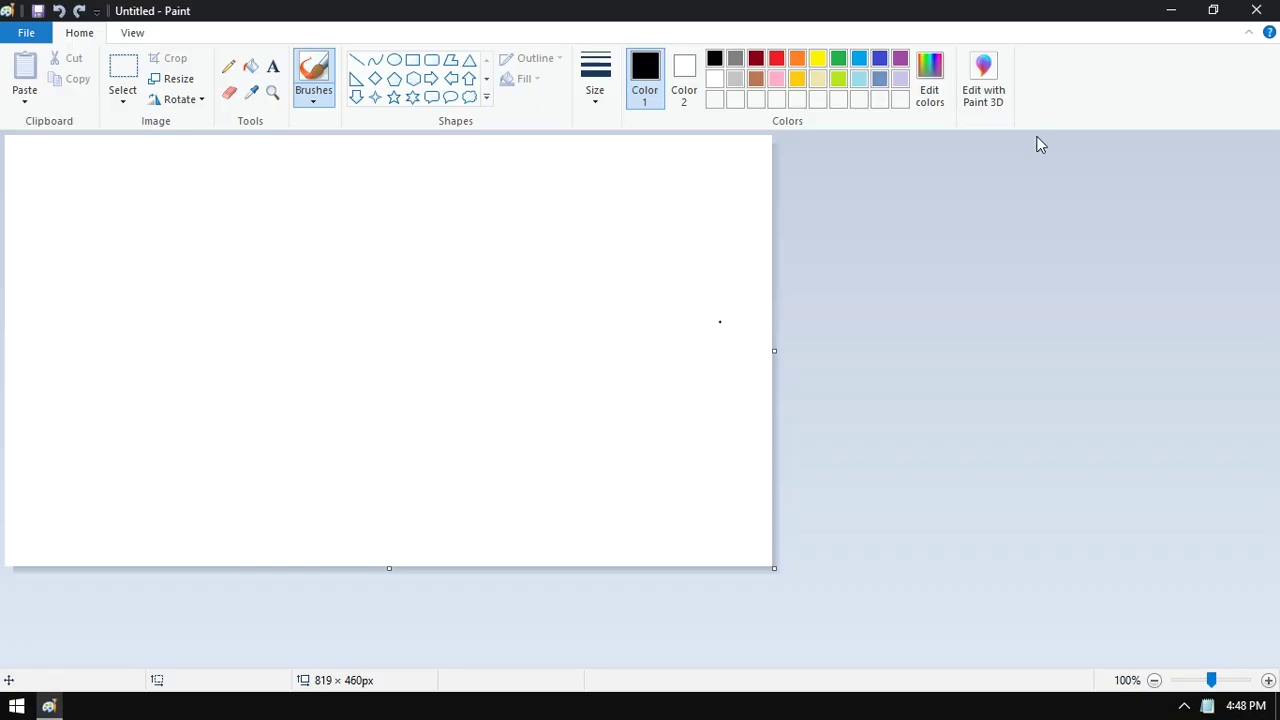
pyautogui.rightClick(1040, 144)
pyautogui.click(1171, 11)
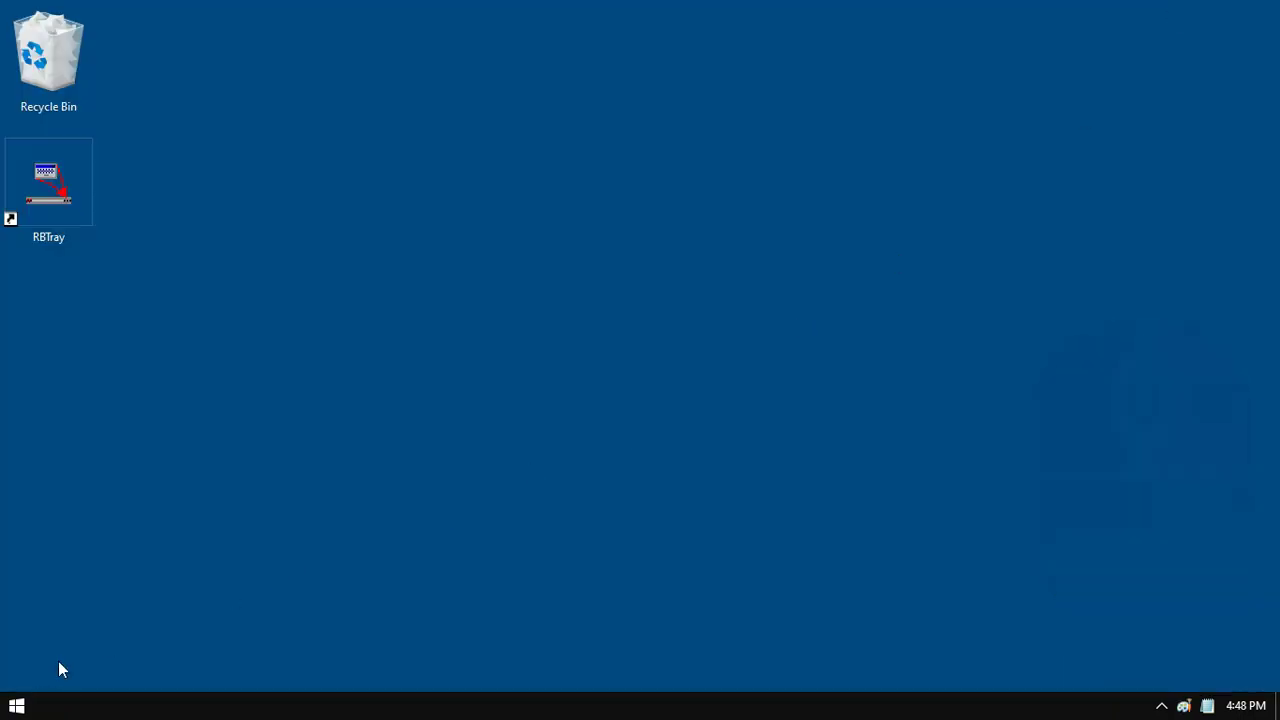
pyautogui.click(17, 703)
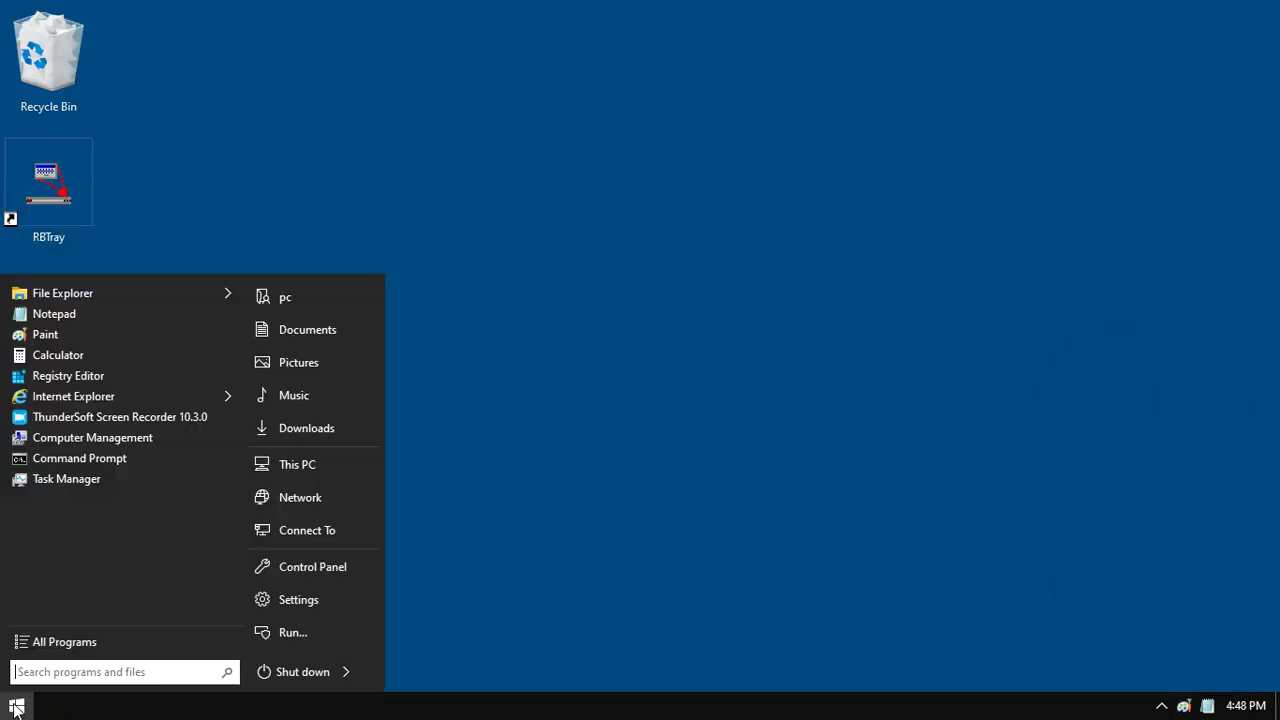
pyautogui.click(338, 293)
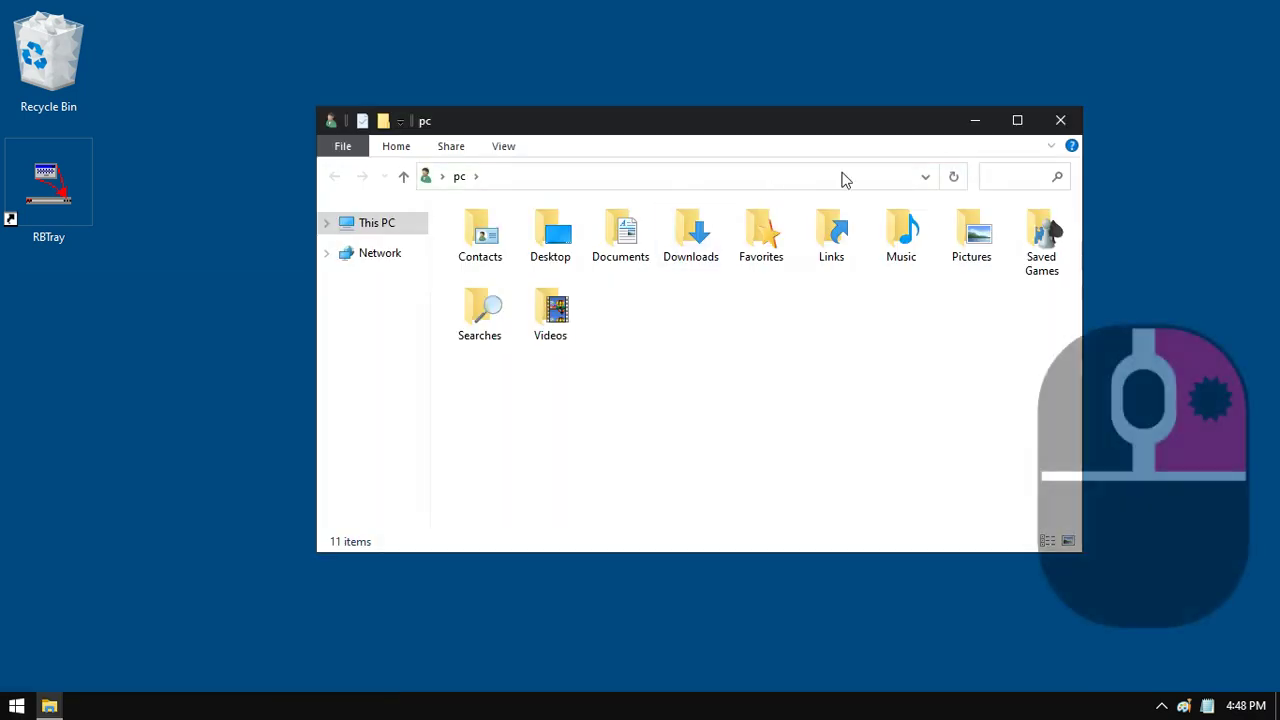
pyautogui.rightClick(975, 120)
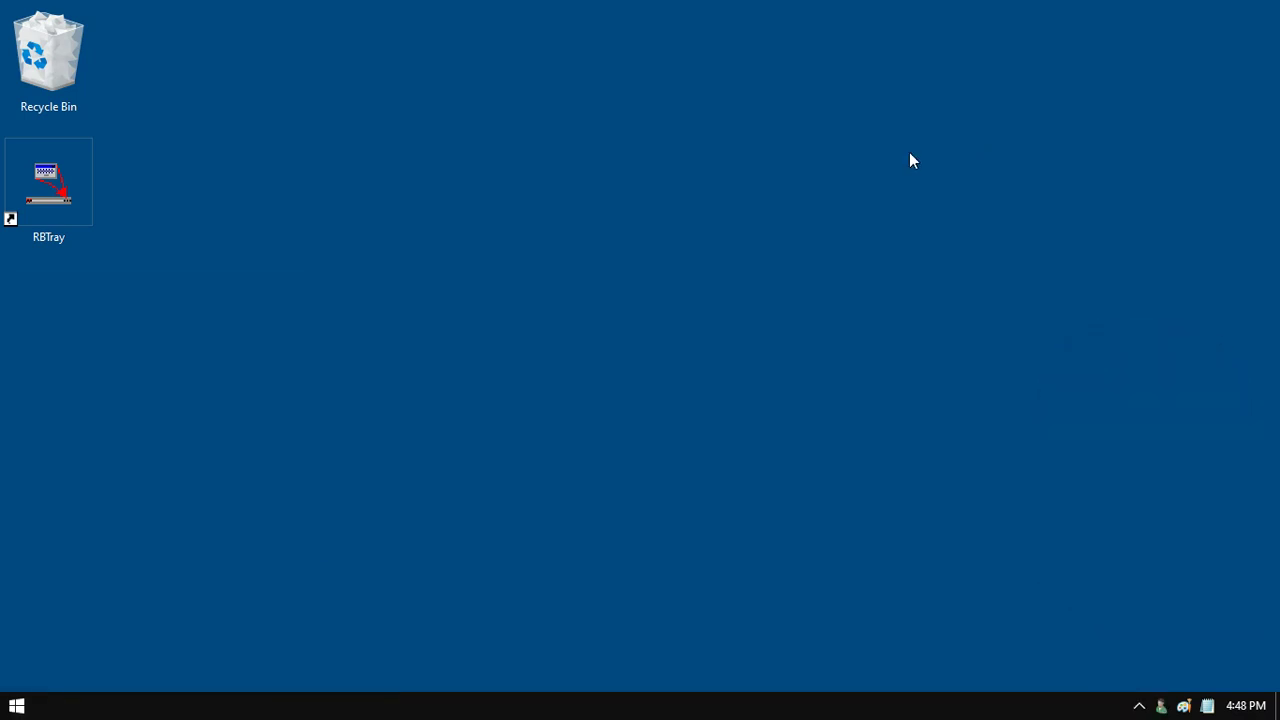
# - Open Control Panel and This PC, sending each window to the tray
pyautogui.click(16, 705)
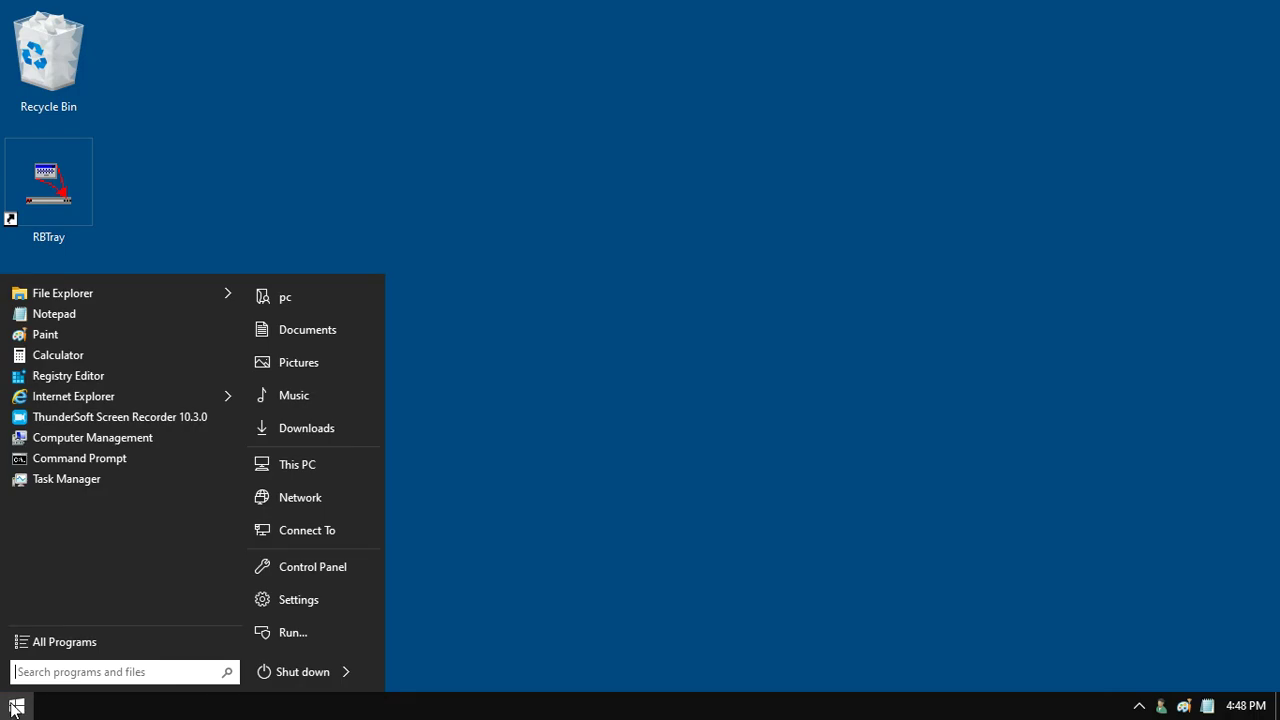
pyautogui.click(284, 571)
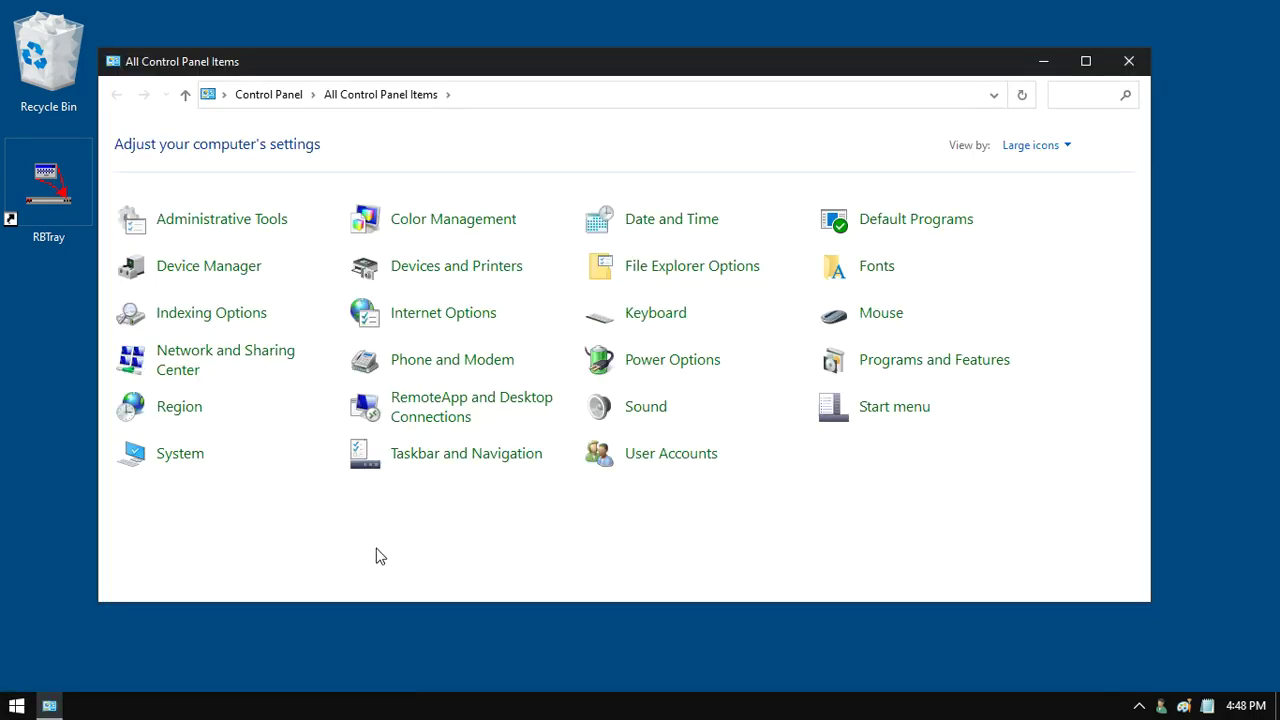
pyautogui.rightClick(1044, 61)
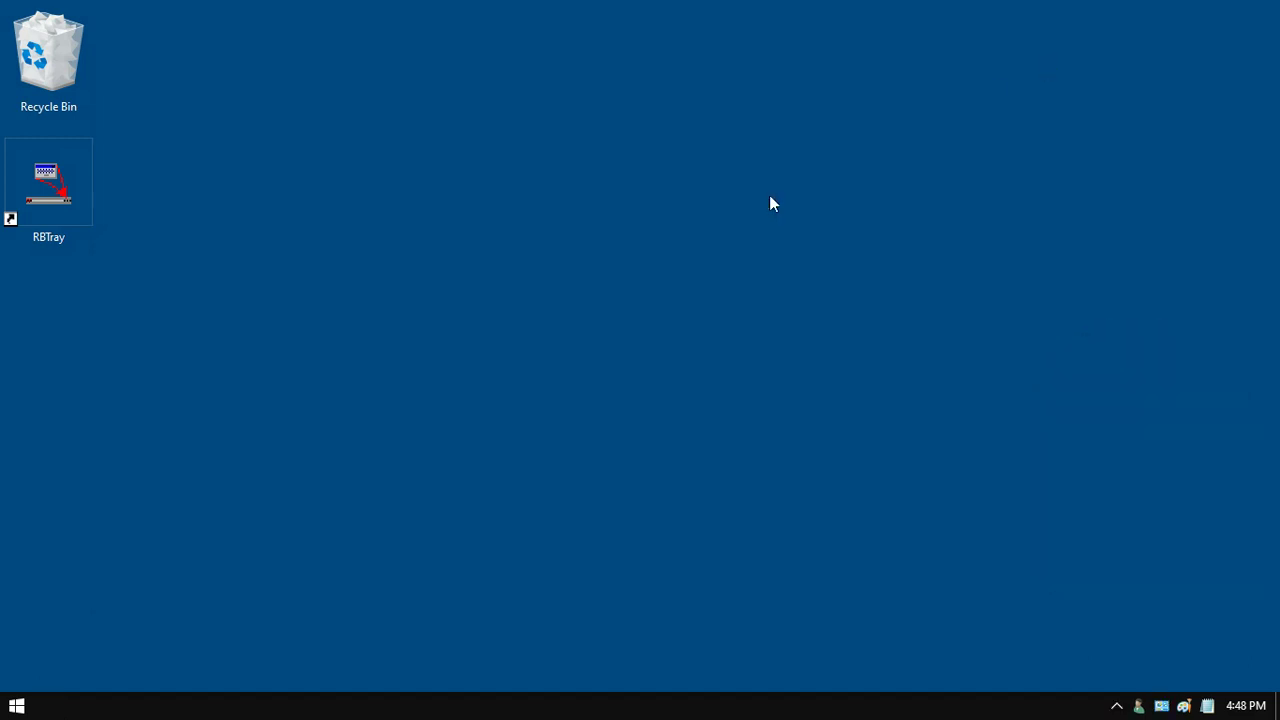
pyautogui.click(16, 705)
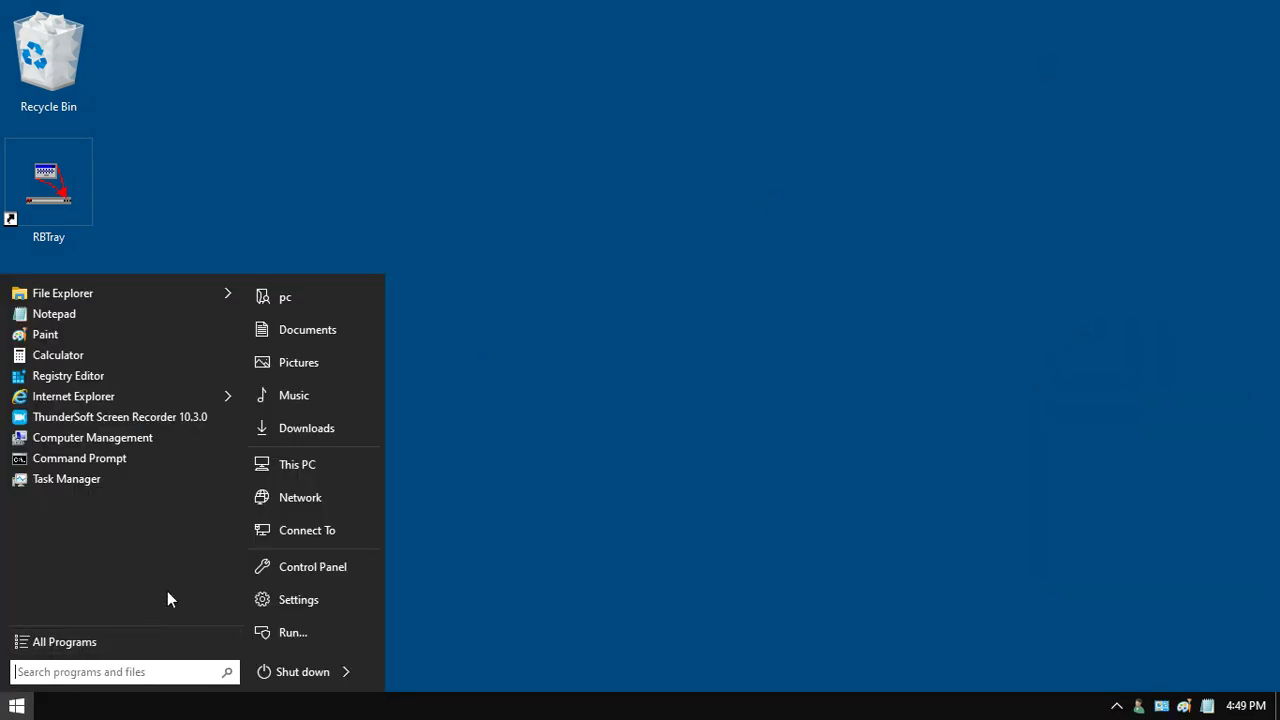
pyautogui.click(300, 466)
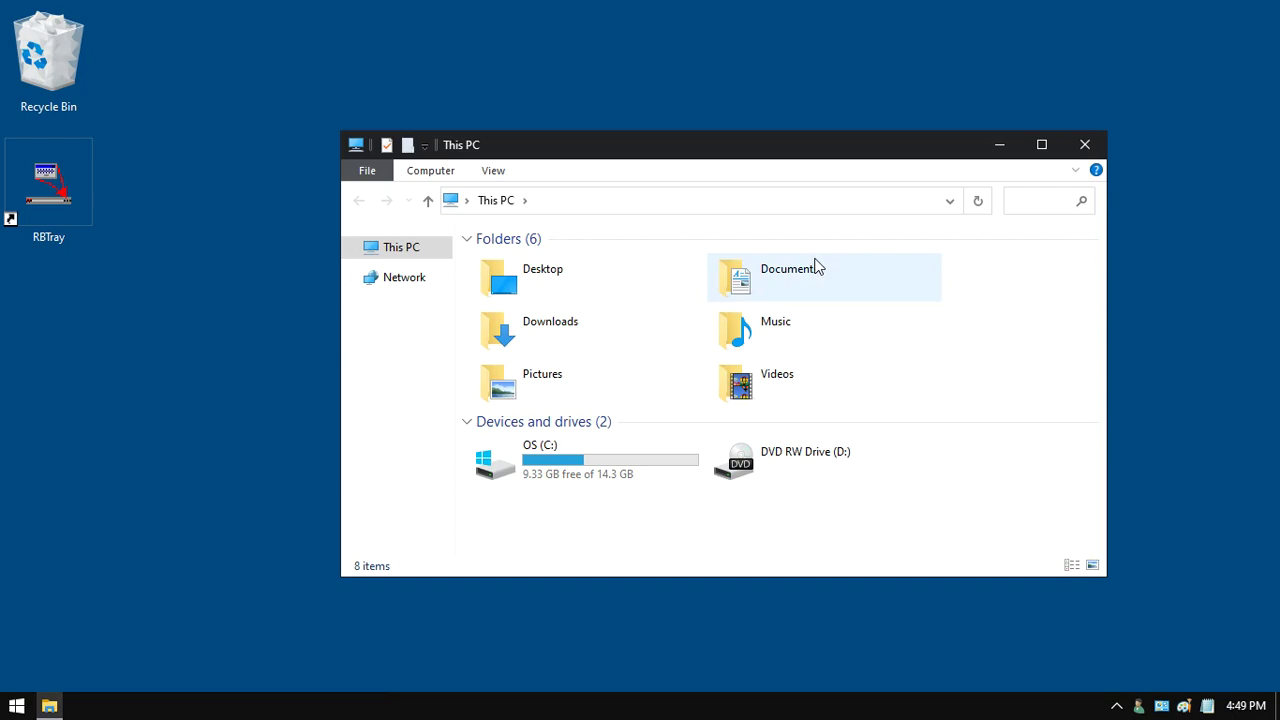
pyautogui.rightClick(1000, 143)
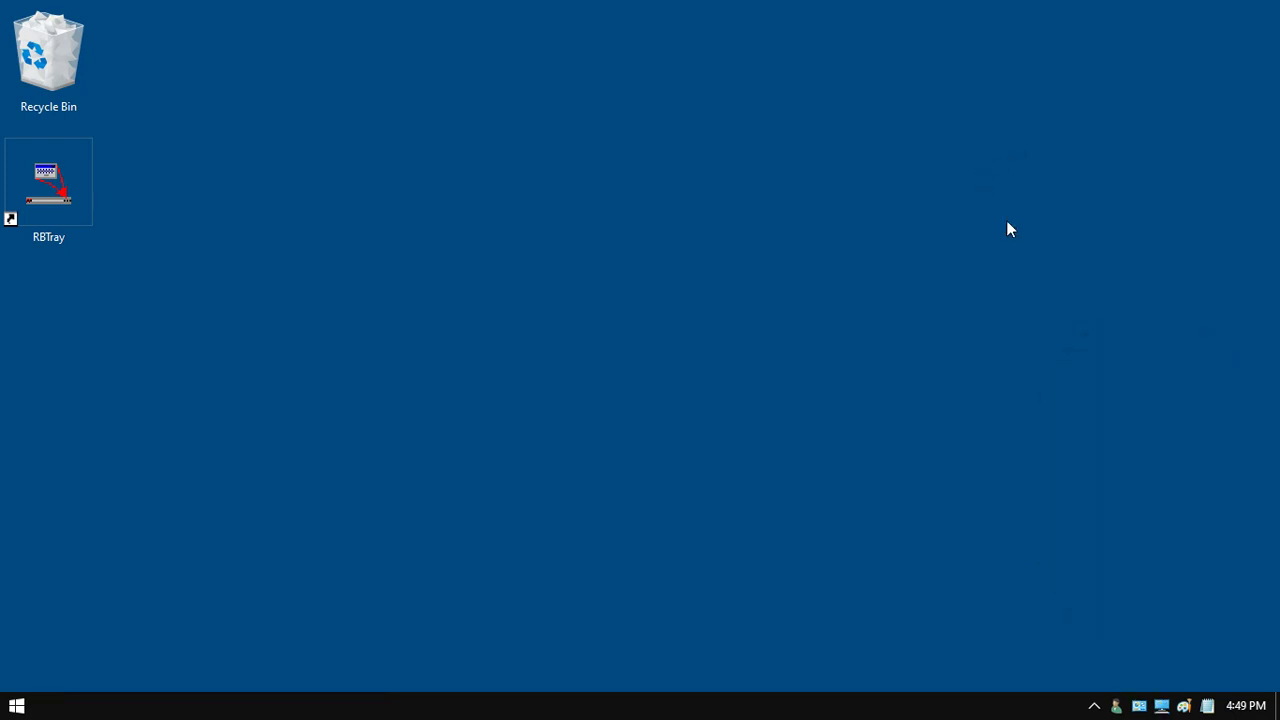
# - Restore Notepad, This PC, Control Panel and Paint from the tray, minimizing each normally
pyautogui.click(1207, 705)
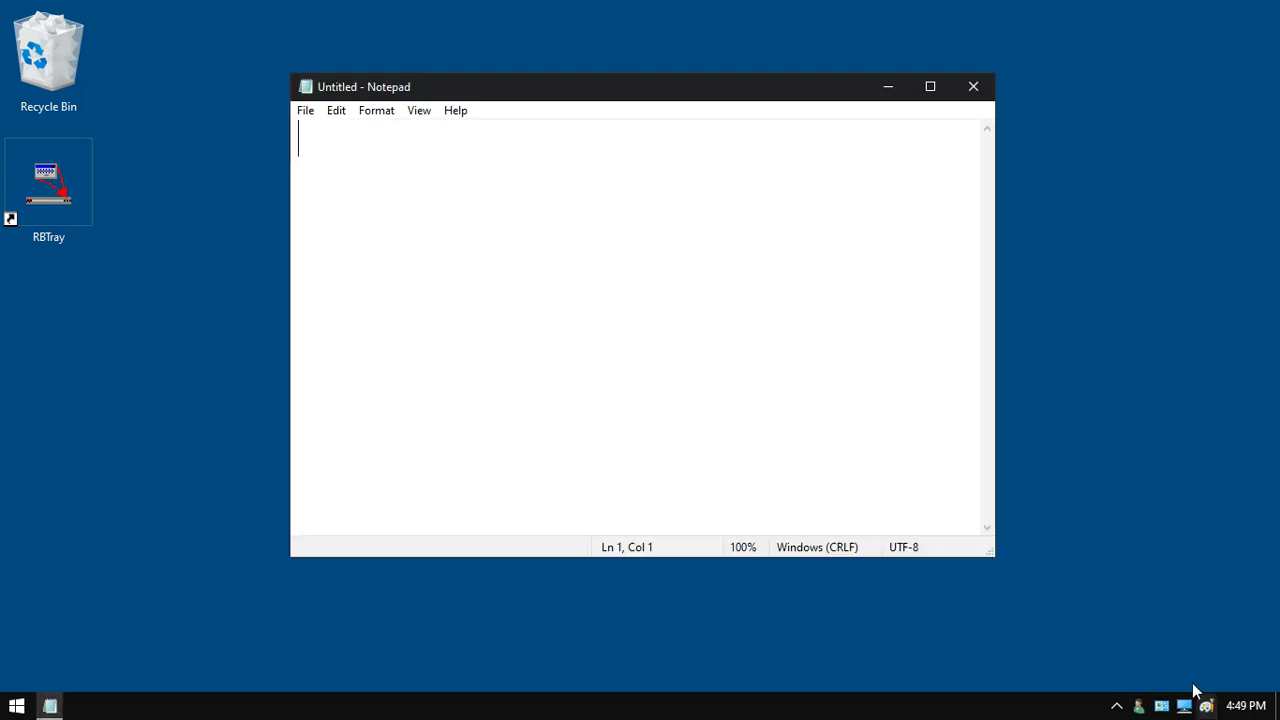
pyautogui.click(888, 88)
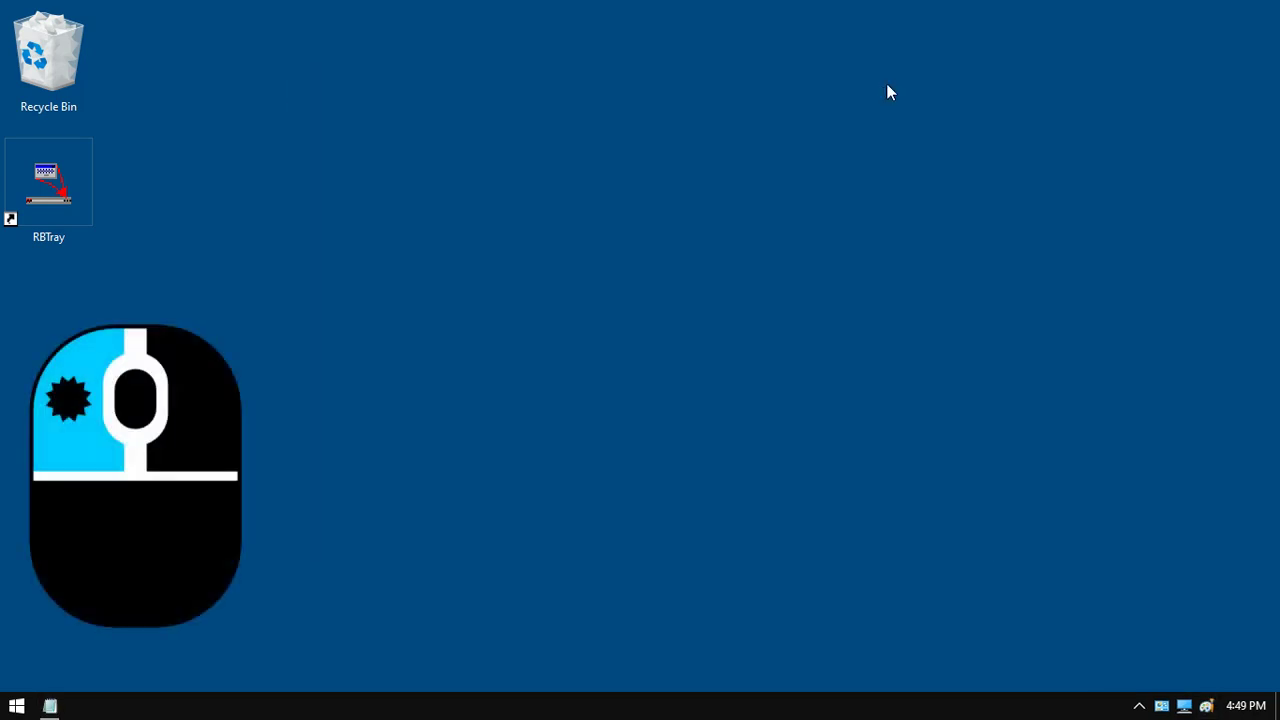
pyautogui.click(1184, 705)
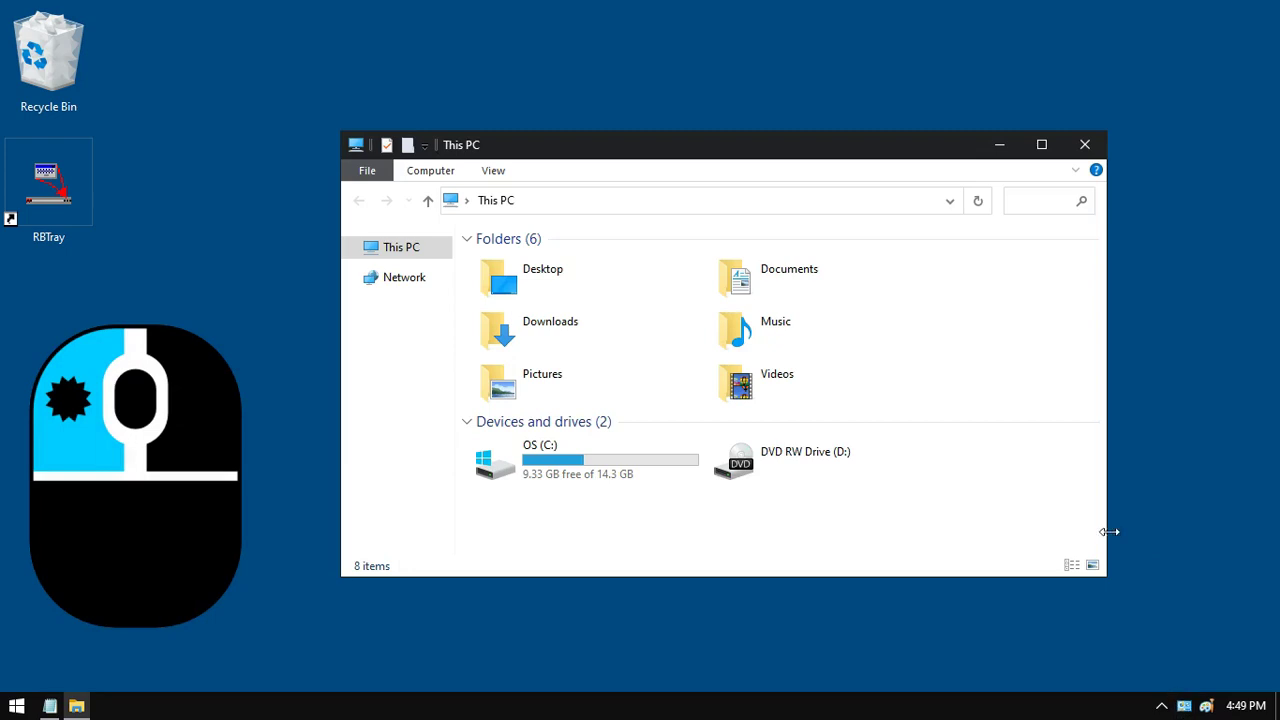
pyautogui.click(997, 143)
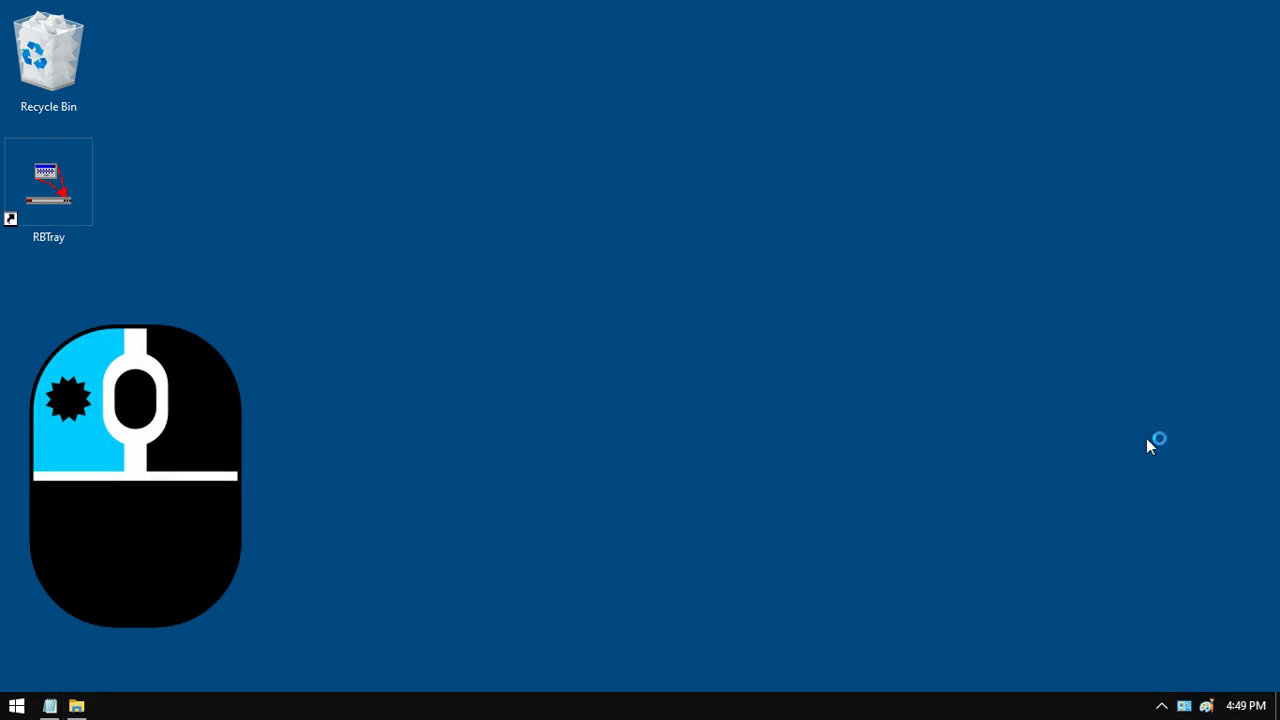
pyautogui.click(1184, 705)
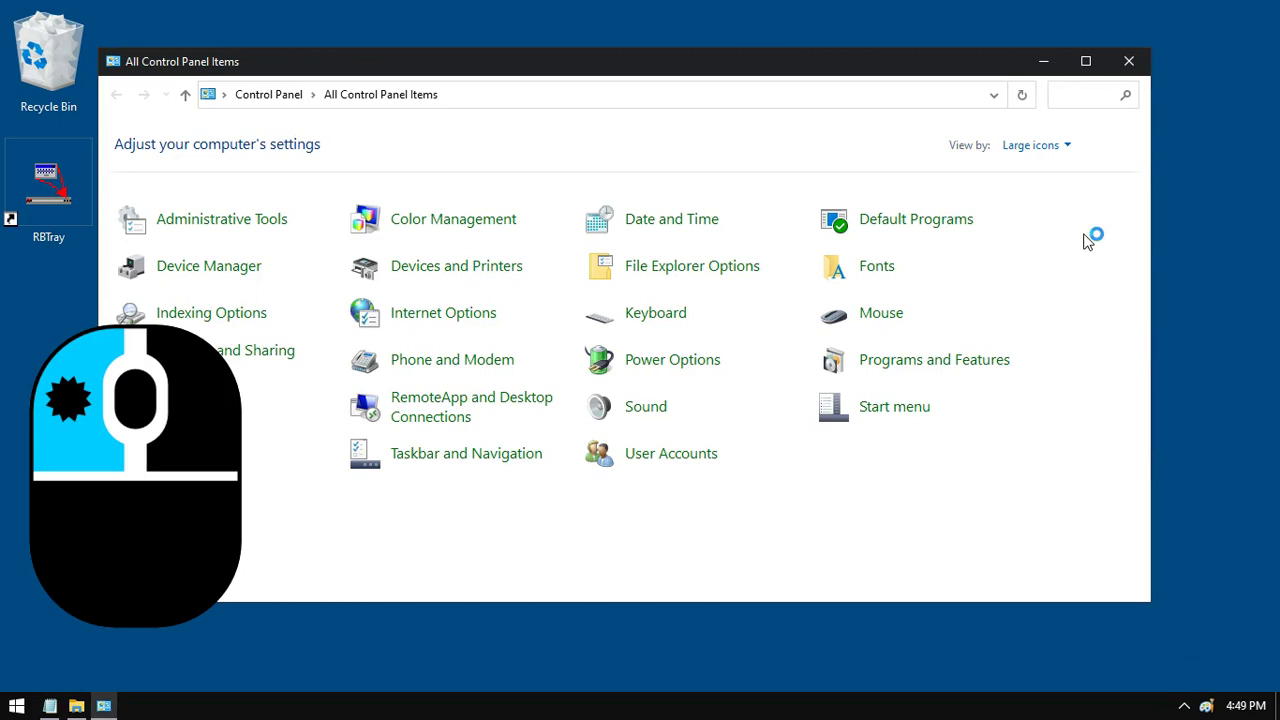
pyautogui.click(1043, 61)
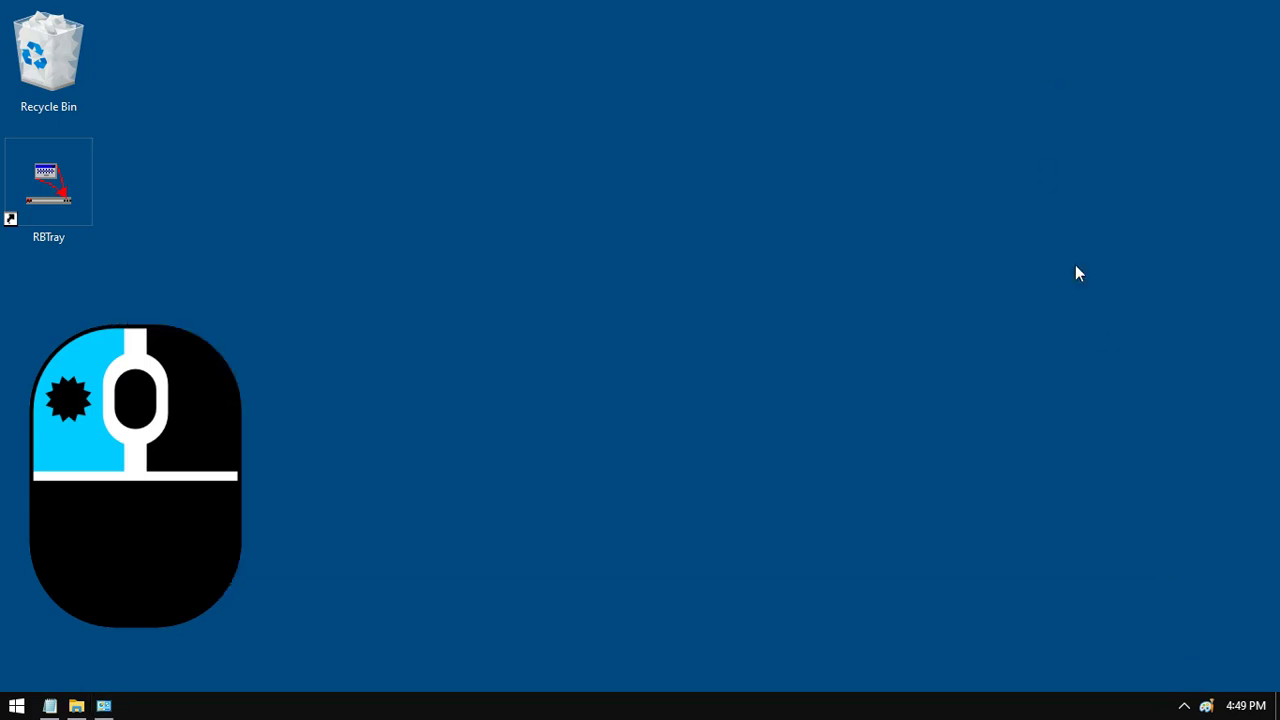
pyautogui.click(1206, 705)
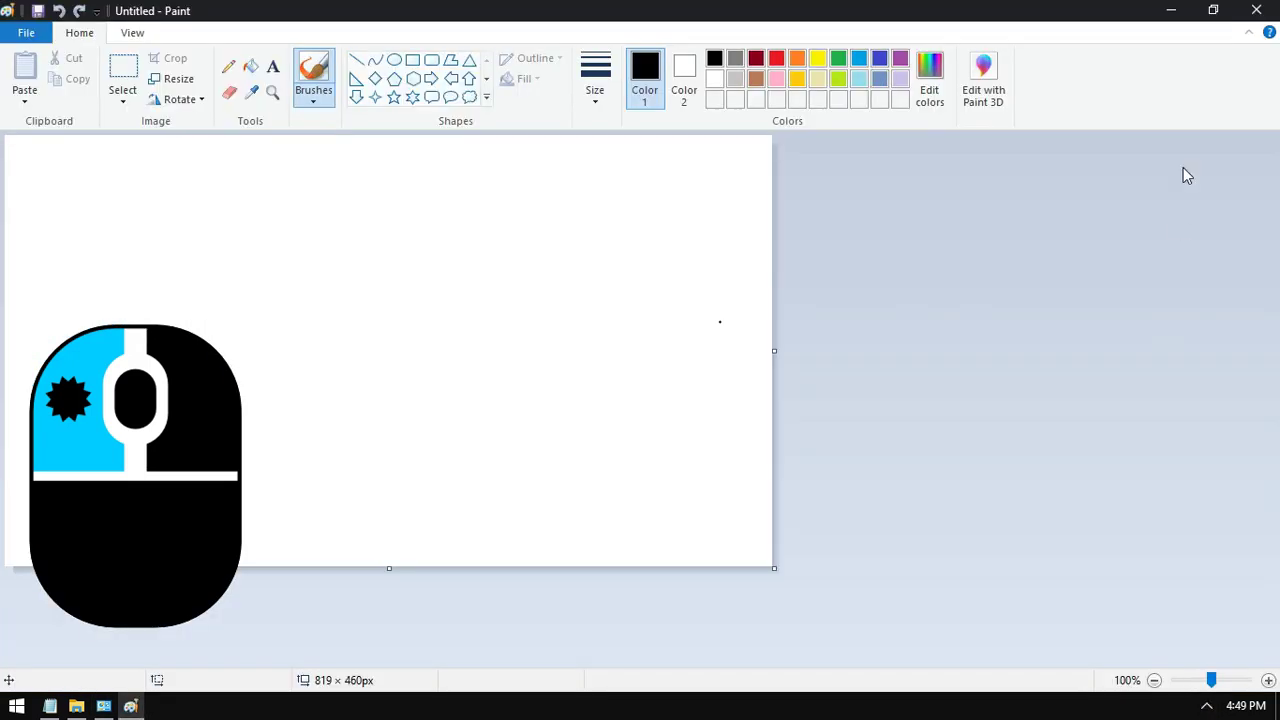
pyautogui.click(1171, 10)
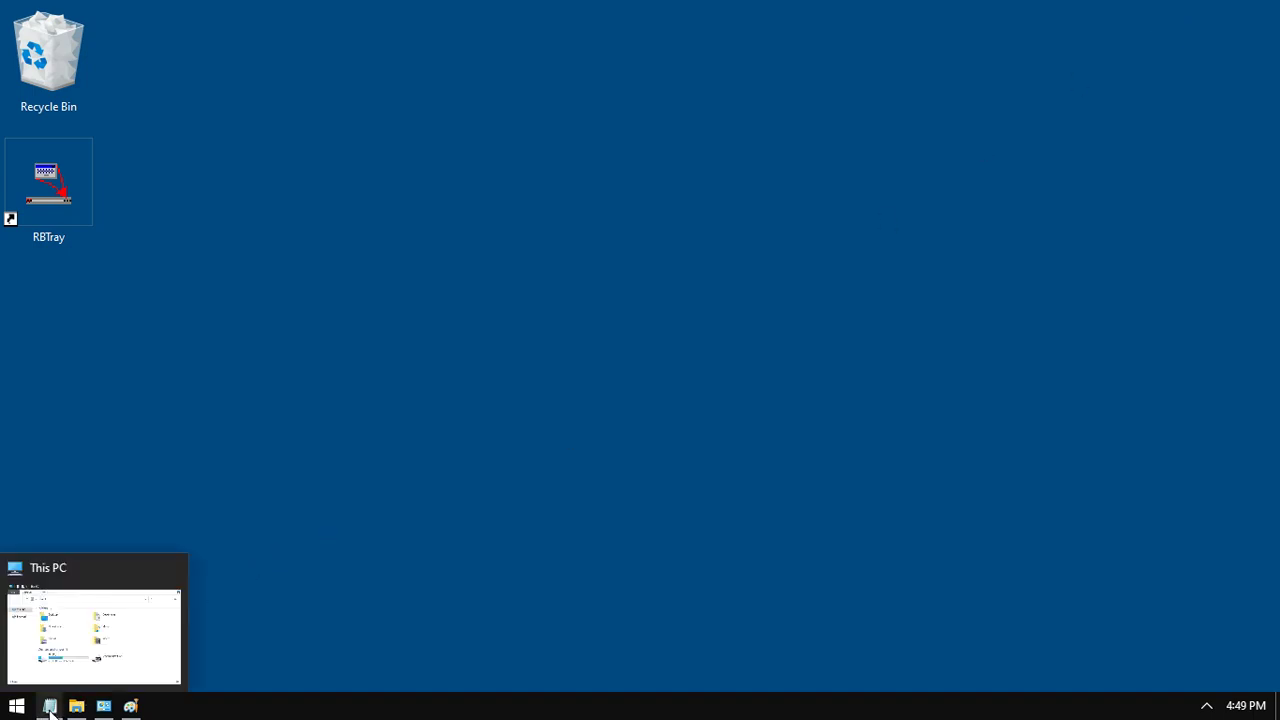
# - Bring back Paint and Notepad, then send Notepad, This PC, Control Panel and Paint to the tray
pyautogui.click(133, 709)
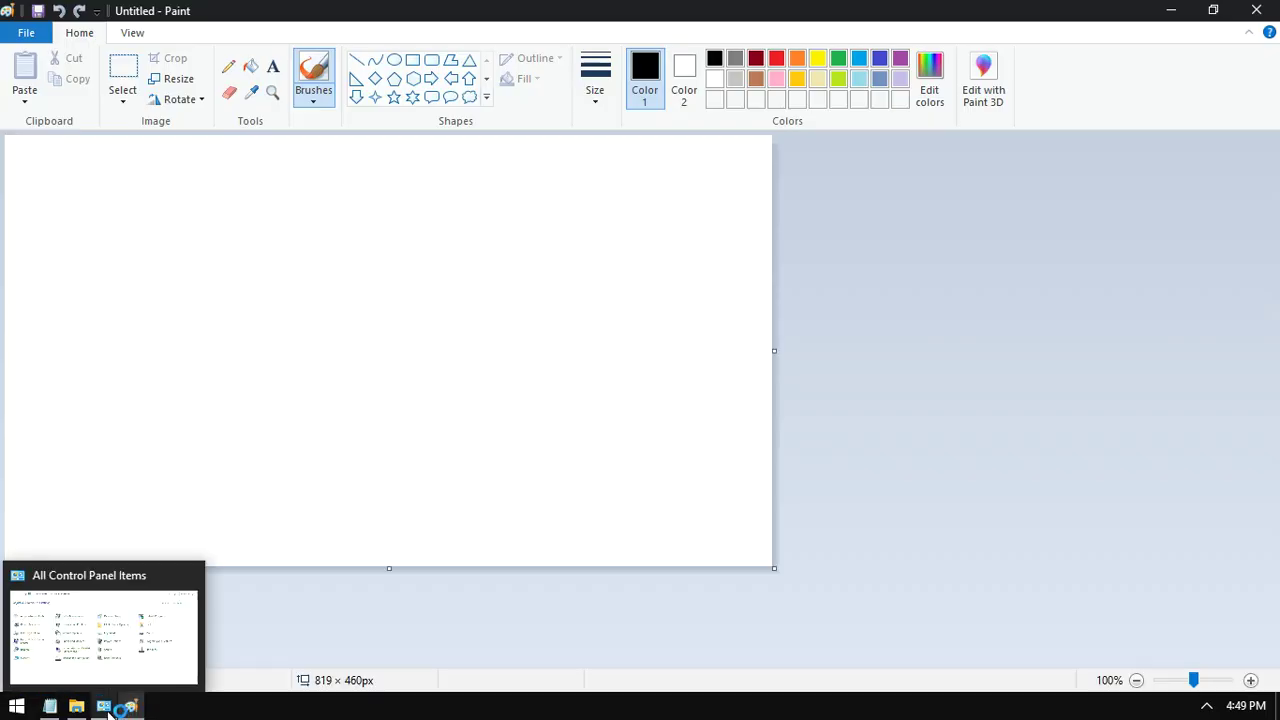
pyautogui.click(76, 706)
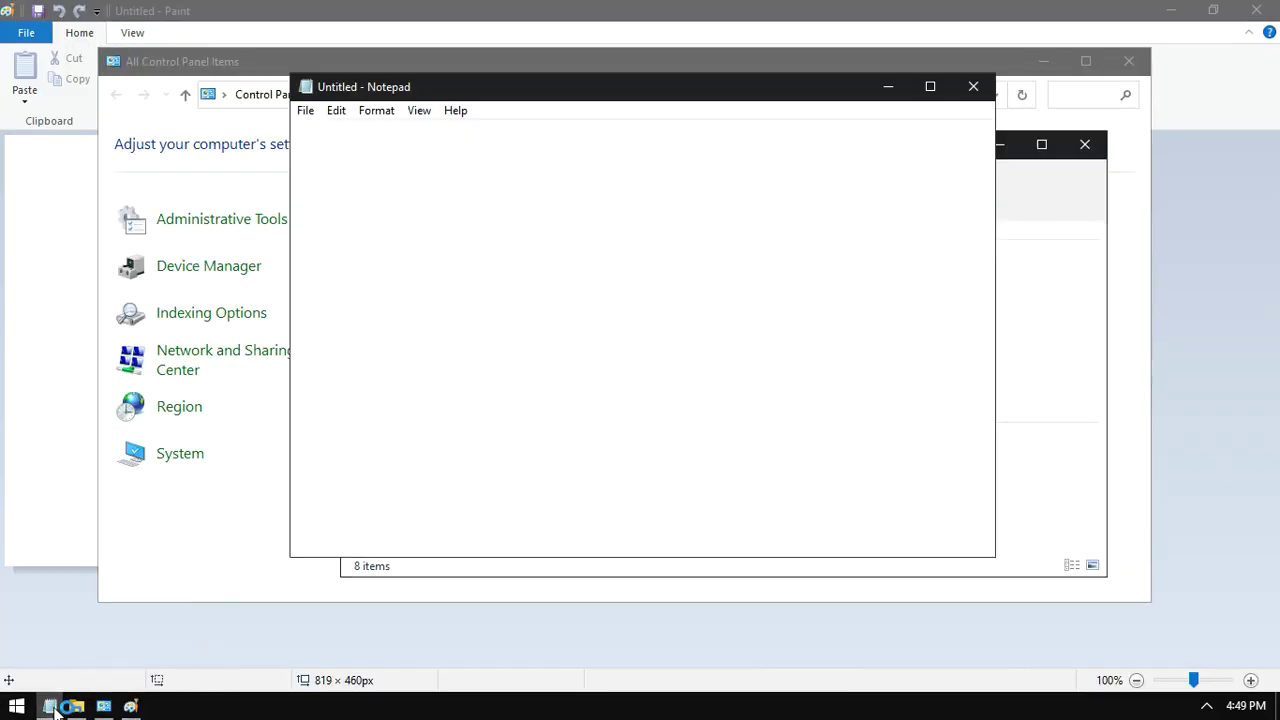
pyautogui.click(889, 88)
pyautogui.click(999, 150)
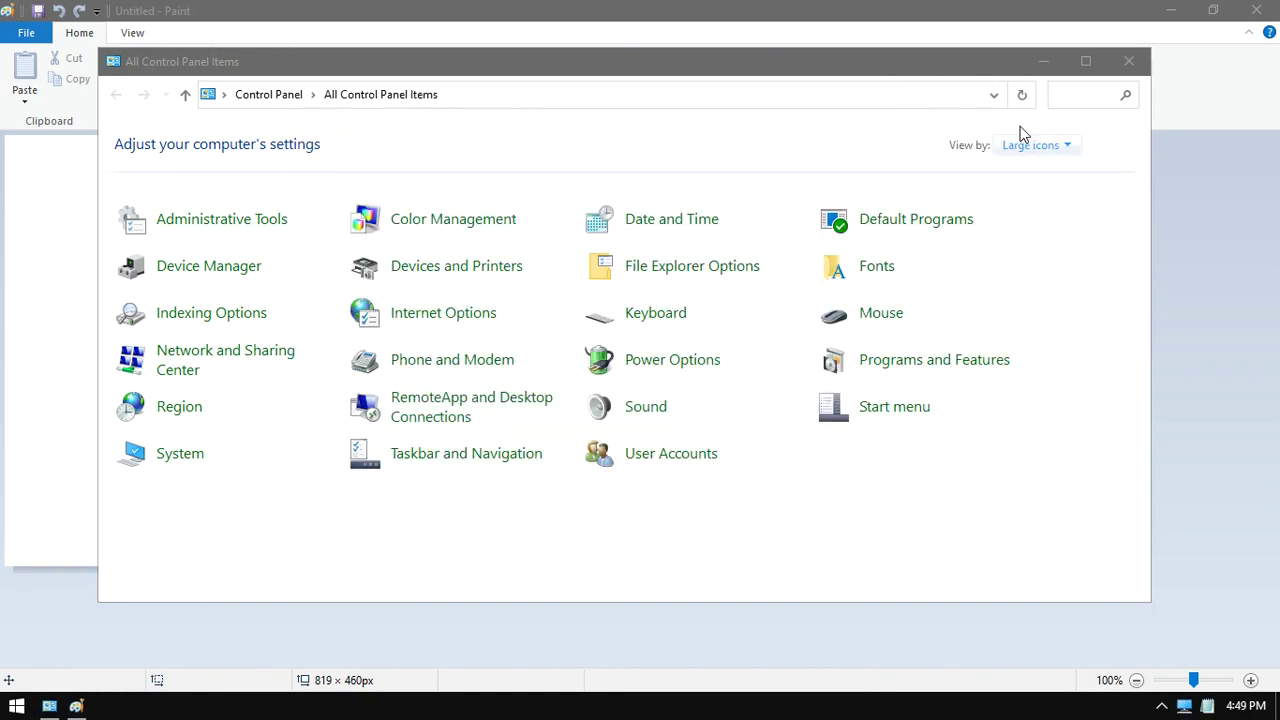
pyautogui.click(1042, 66)
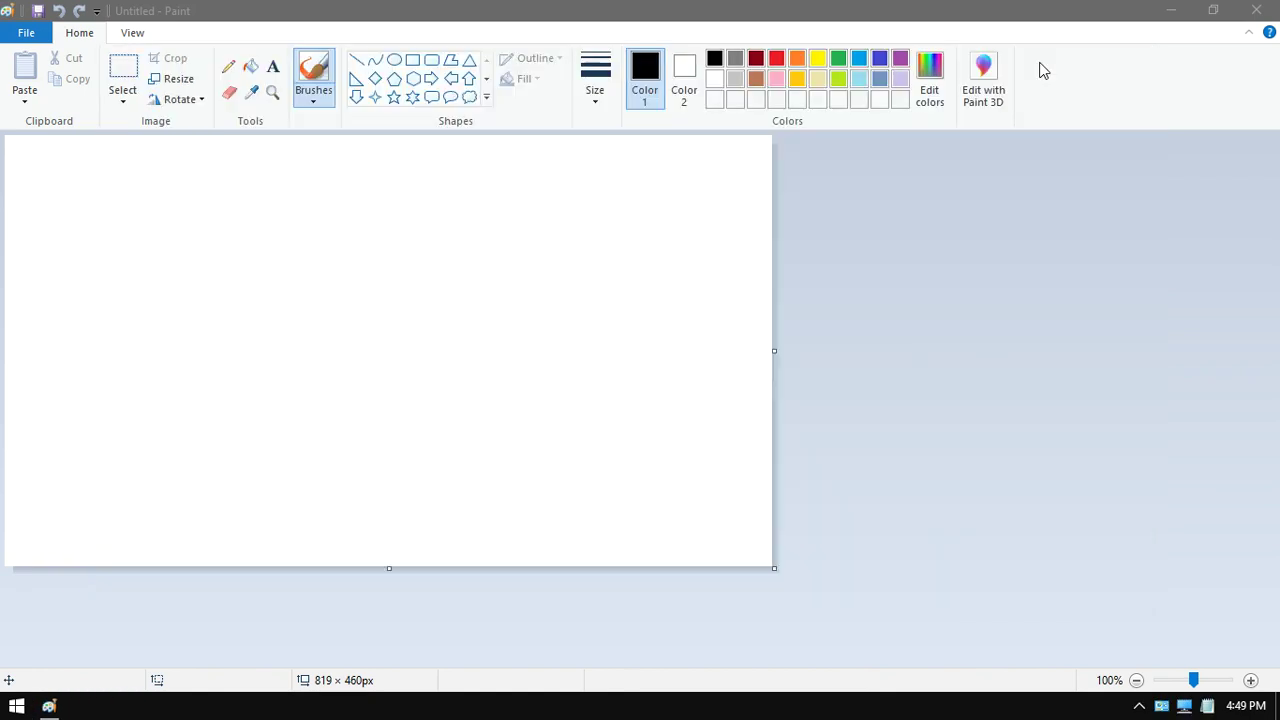
pyautogui.click(1176, 18)
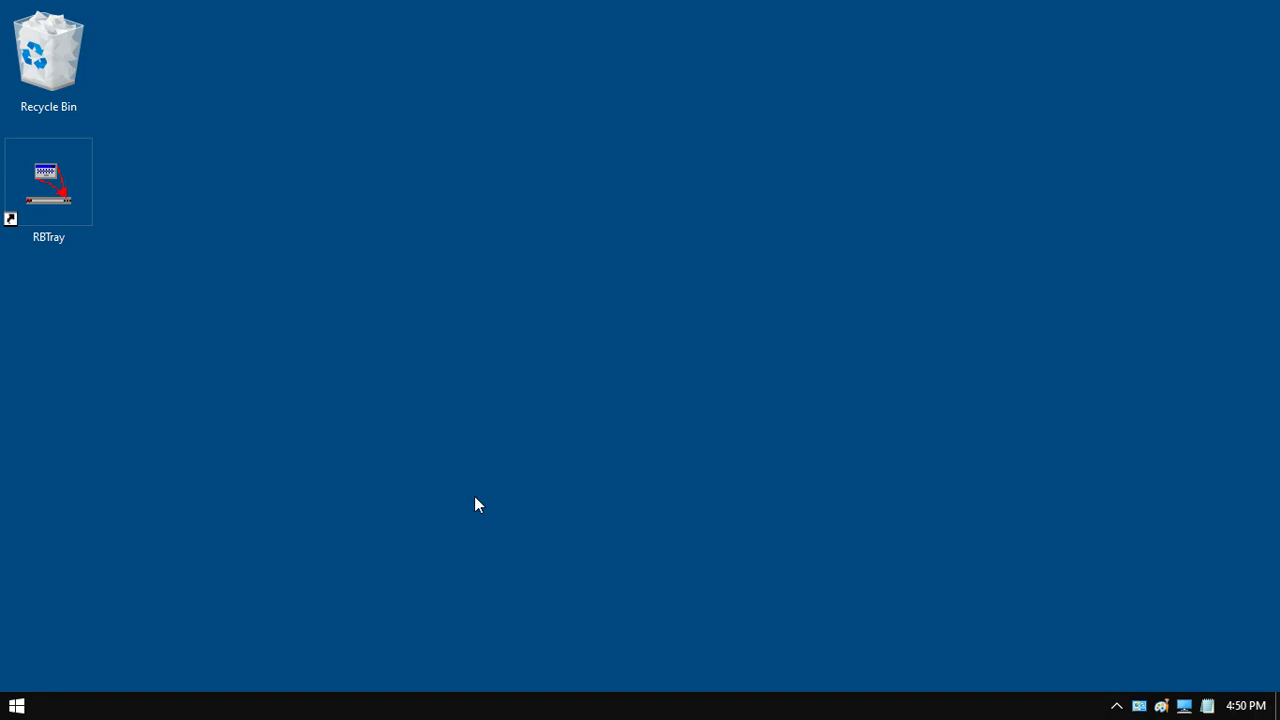
# - Open the Startup folder from All Programs and drag the RBTray shortcut into it
pyautogui.click(16, 705)
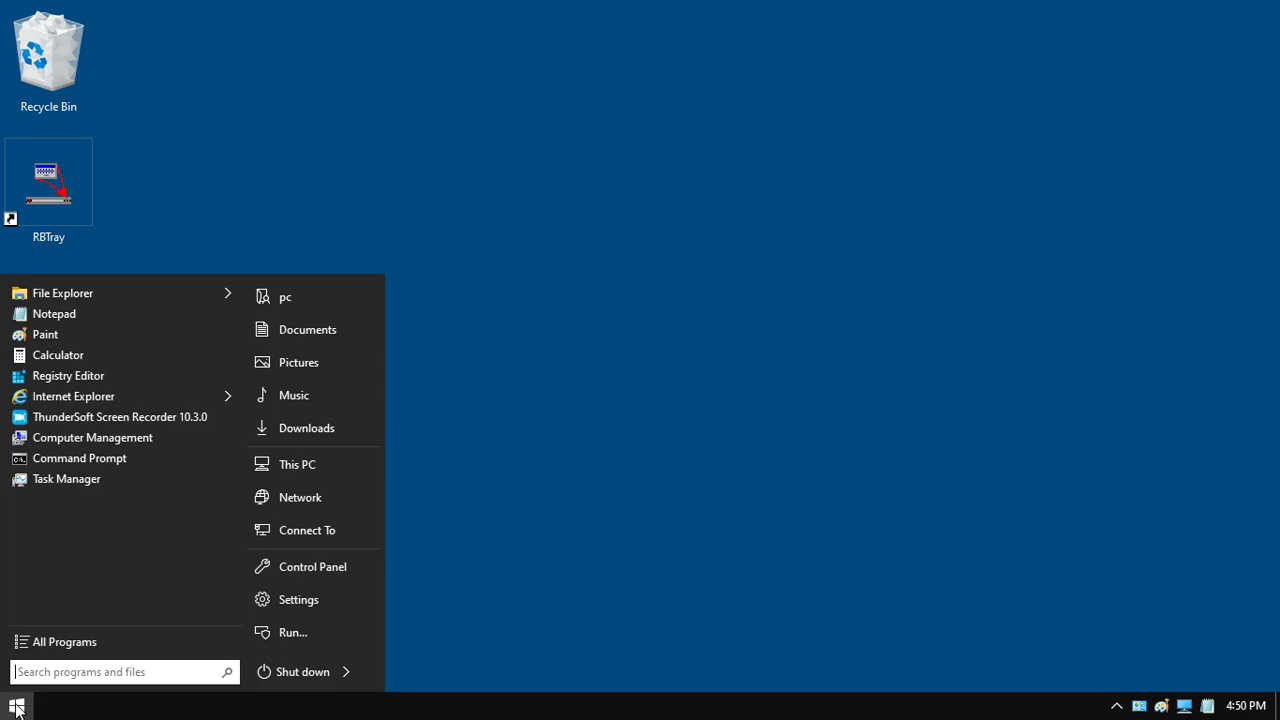
pyautogui.click(47, 643)
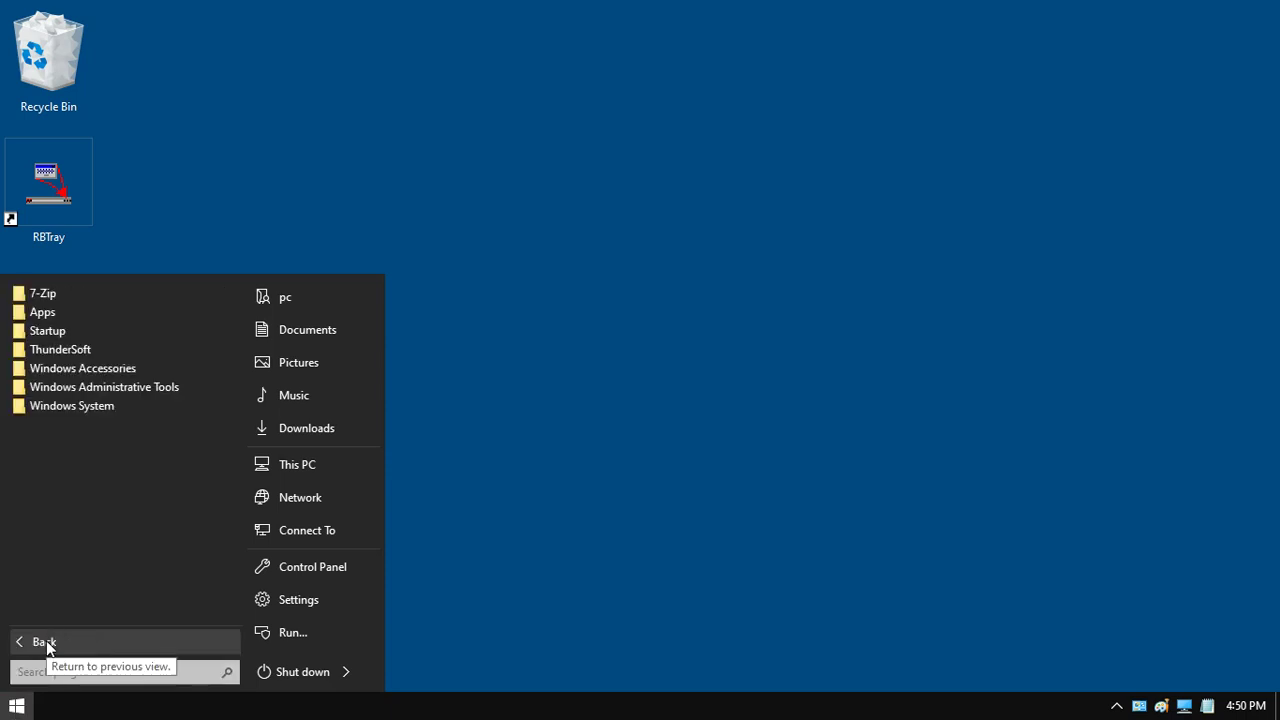
pyautogui.rightClick(54, 334)
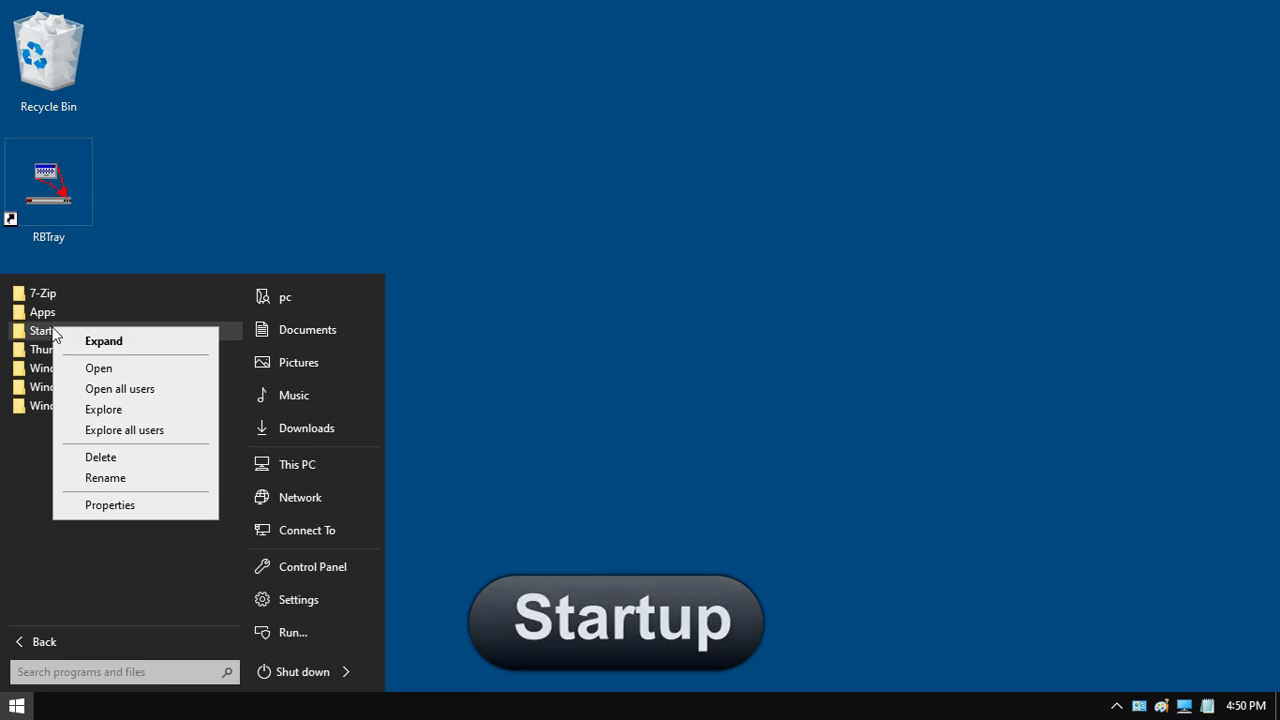
pyautogui.click(111, 411)
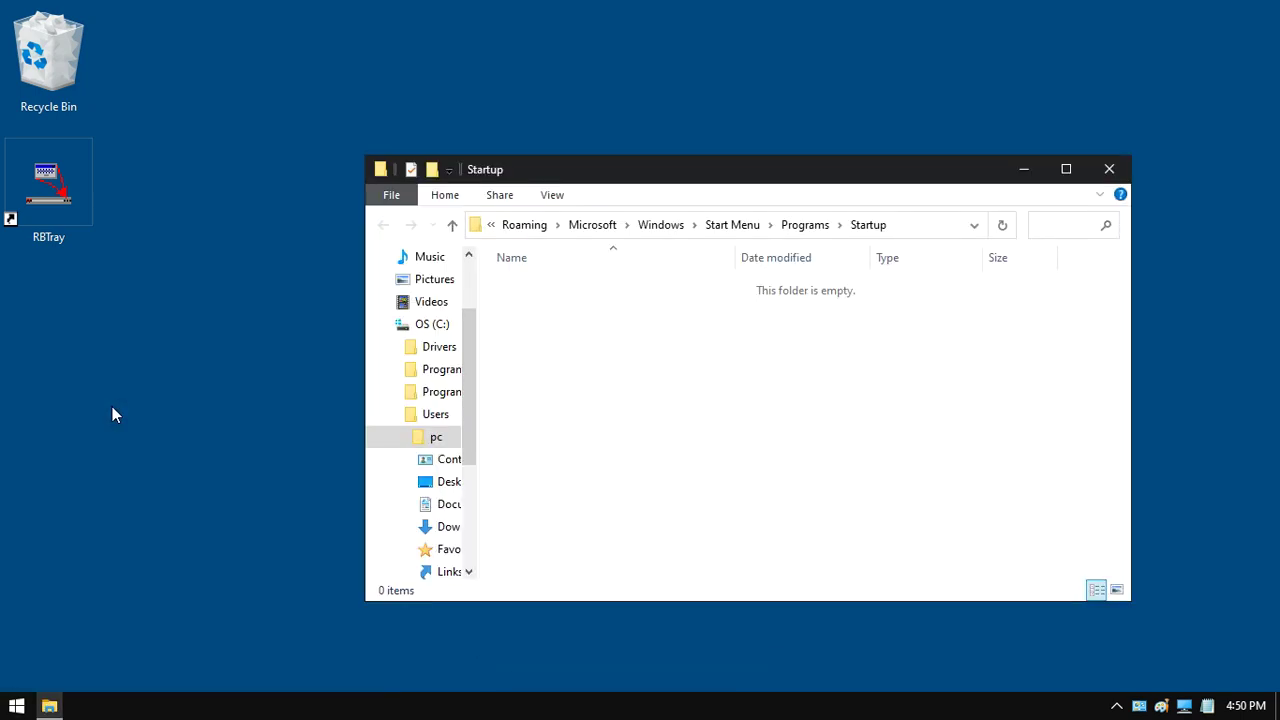
pyautogui.moveTo(75, 240); pyautogui.dragTo(637, 410)
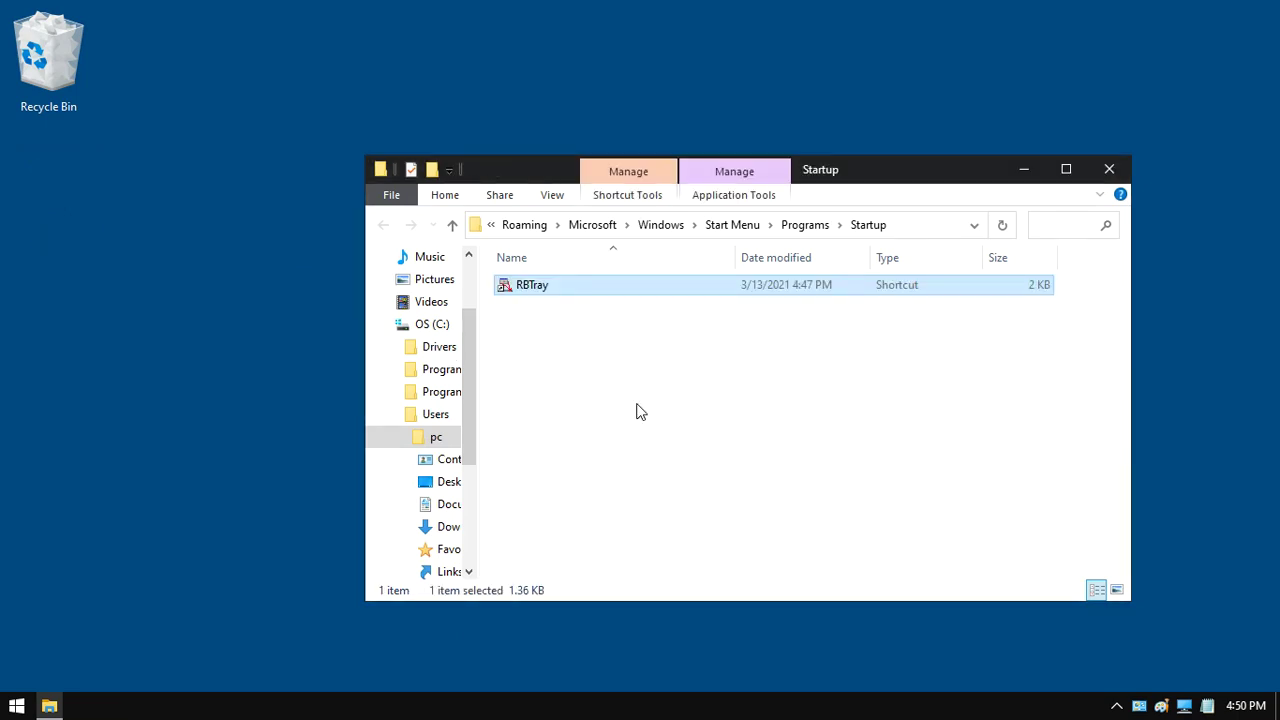
pyautogui.click(1110, 170)
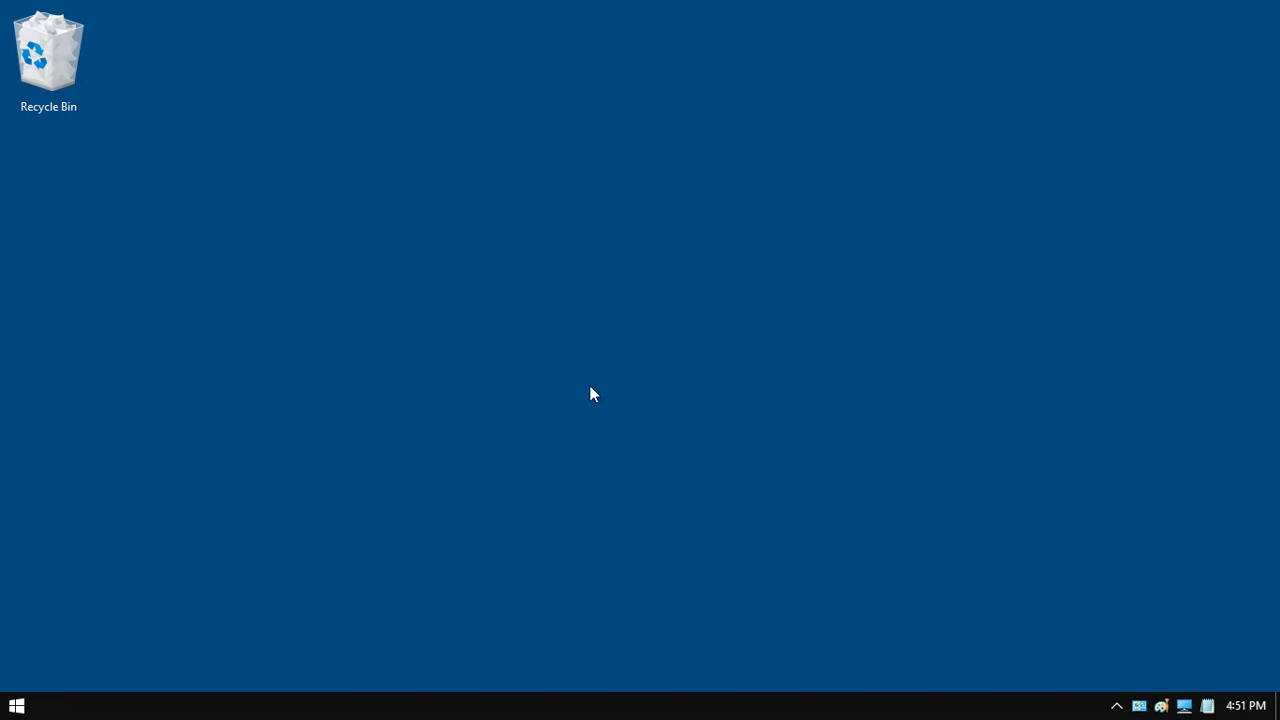
pyautogui.click(16, 705)
pyautogui.moveTo(73, 396)
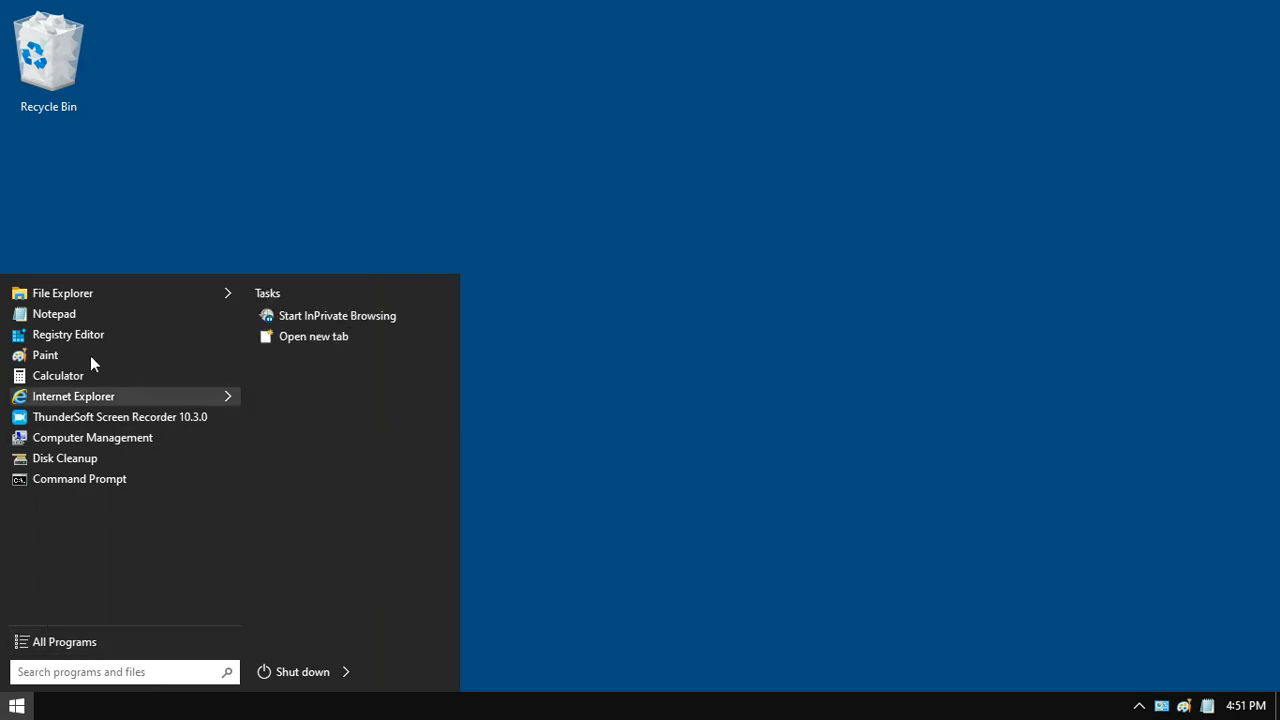
pyautogui.click(90, 294)
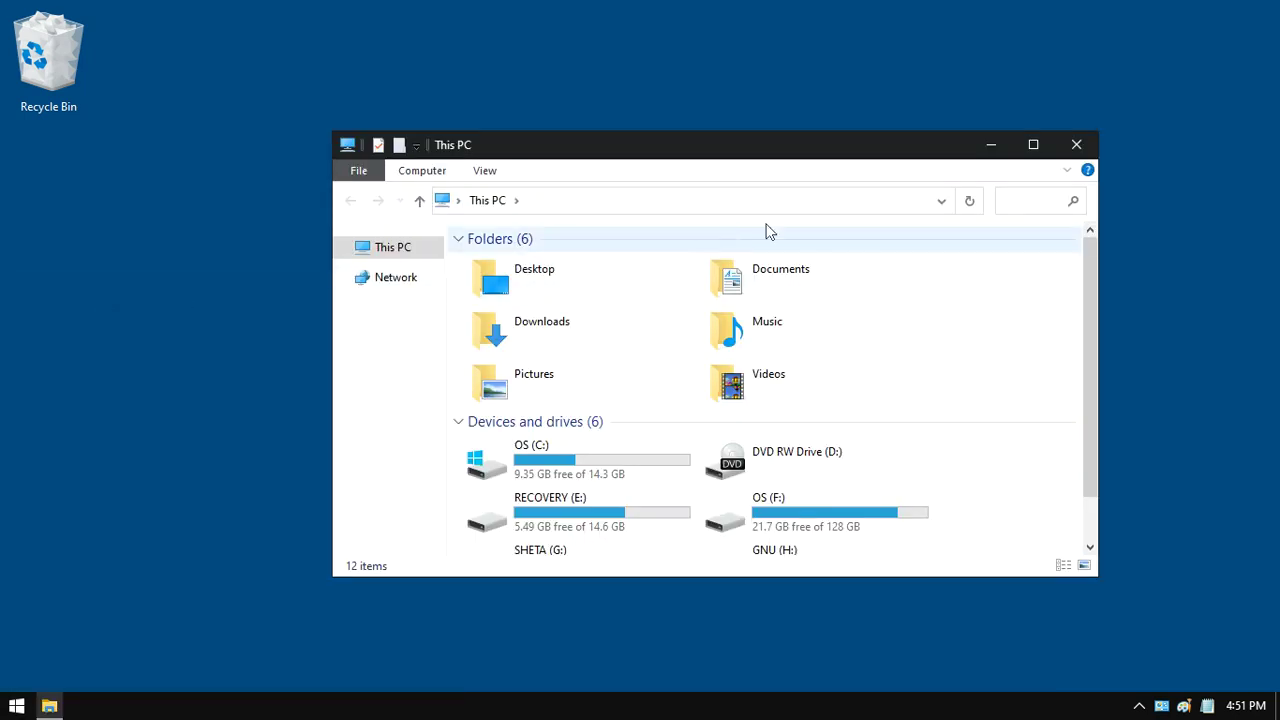
pyautogui.click(847, 201)
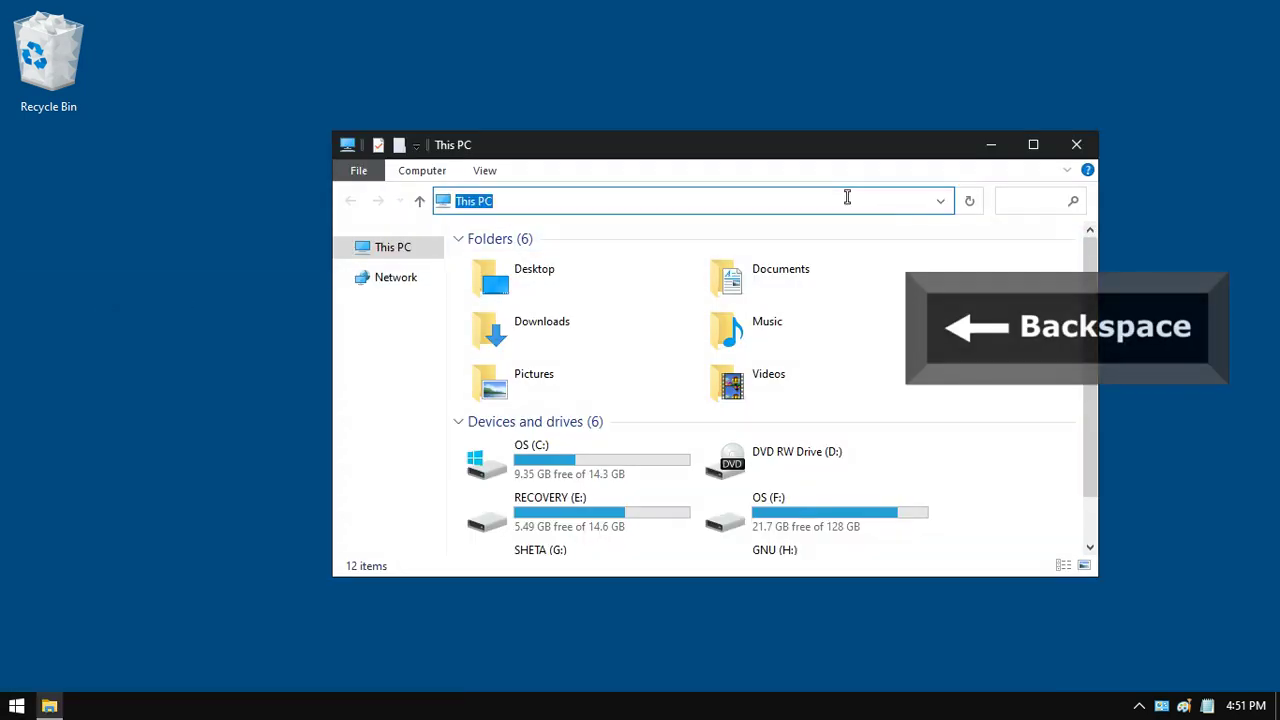
pyautogui.press('BackSpace')
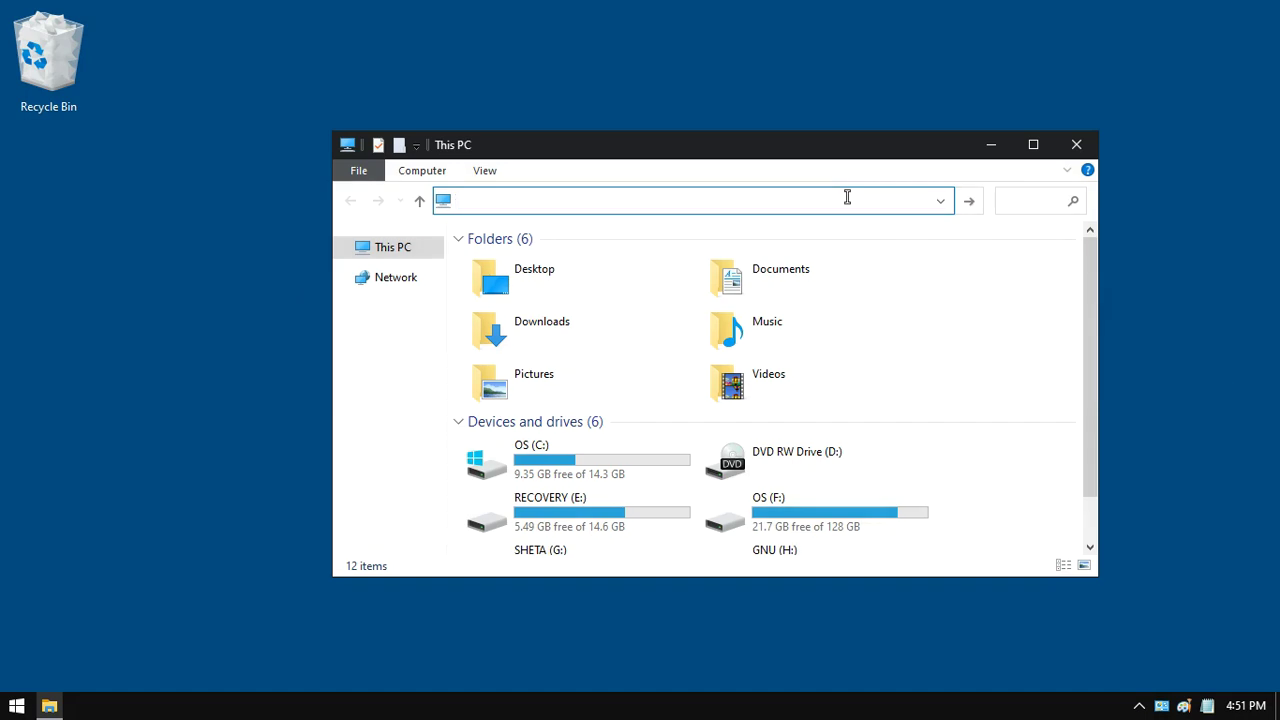
pyautogui.rightClick(847, 197)
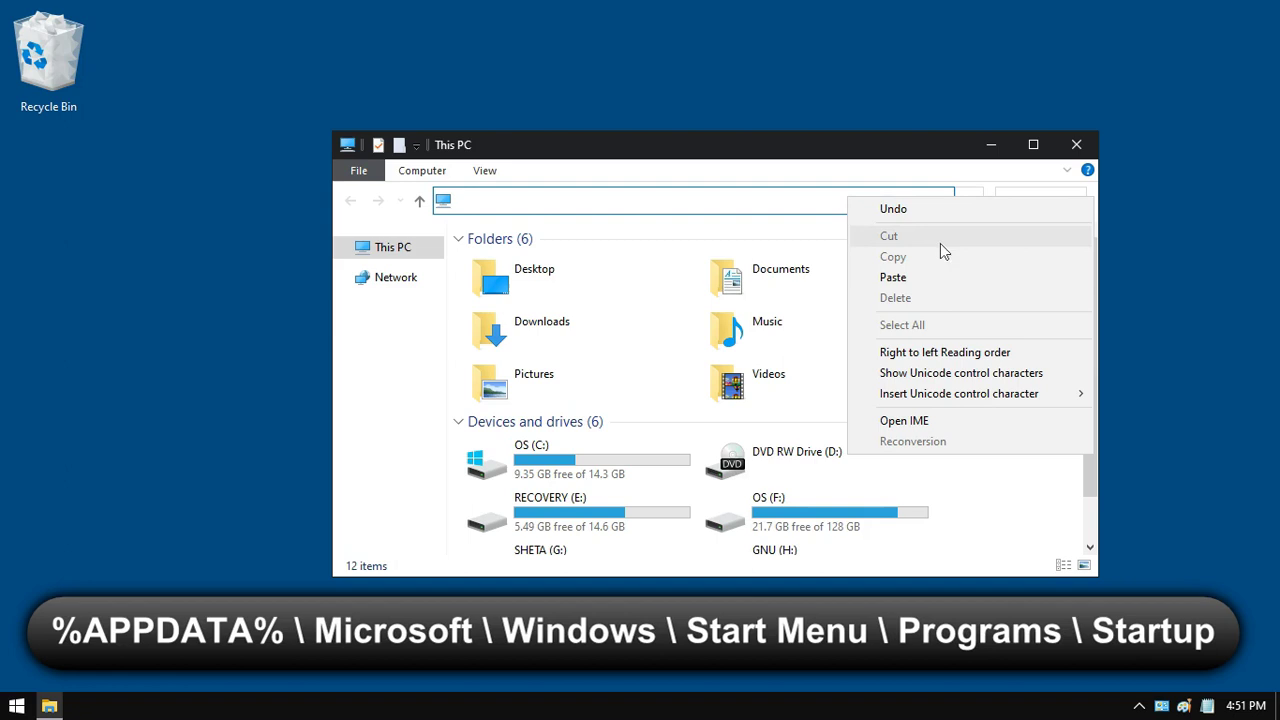
pyautogui.click(1004, 280)
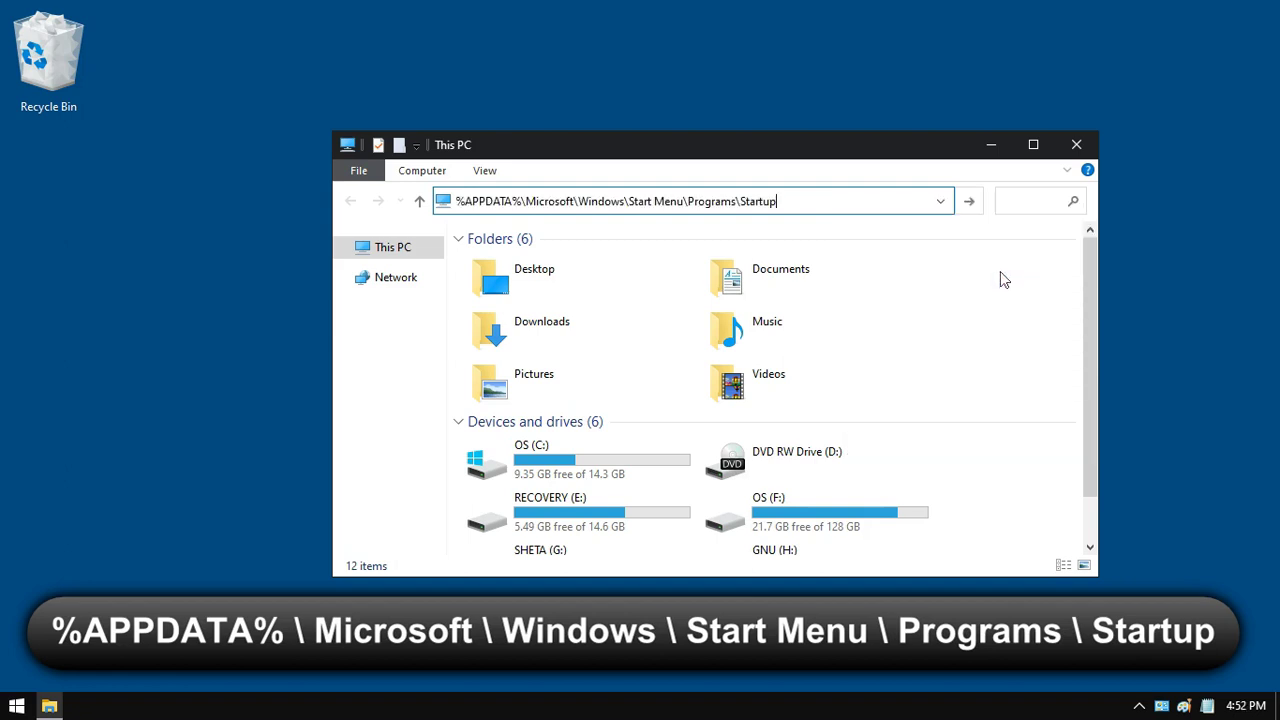
pyautogui.click(969, 201)
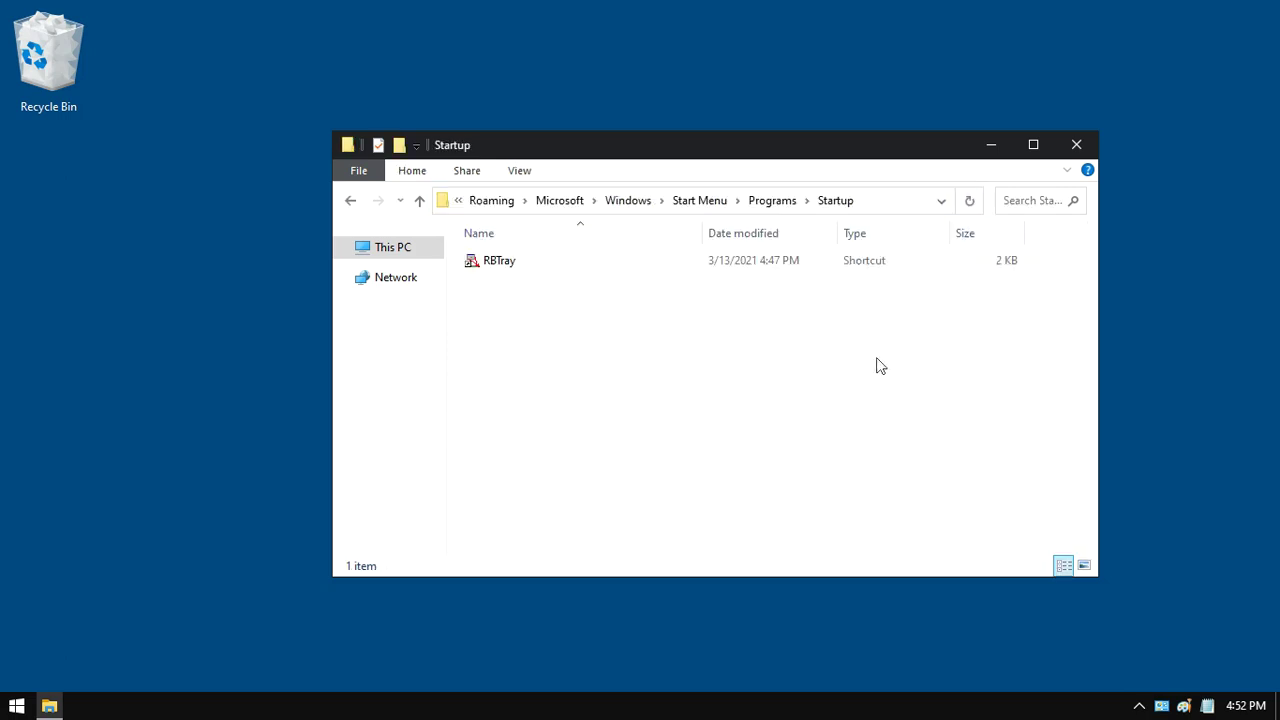
pyautogui.click(487, 268)
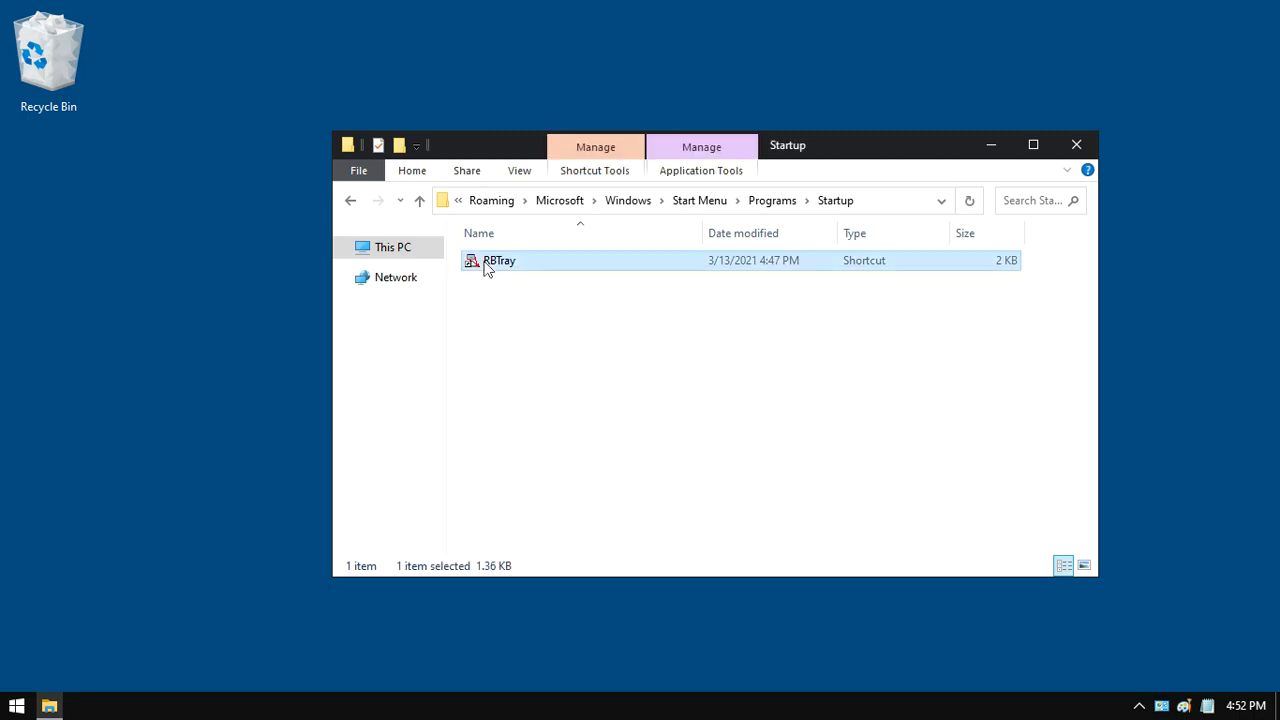
pyautogui.click(588, 376)
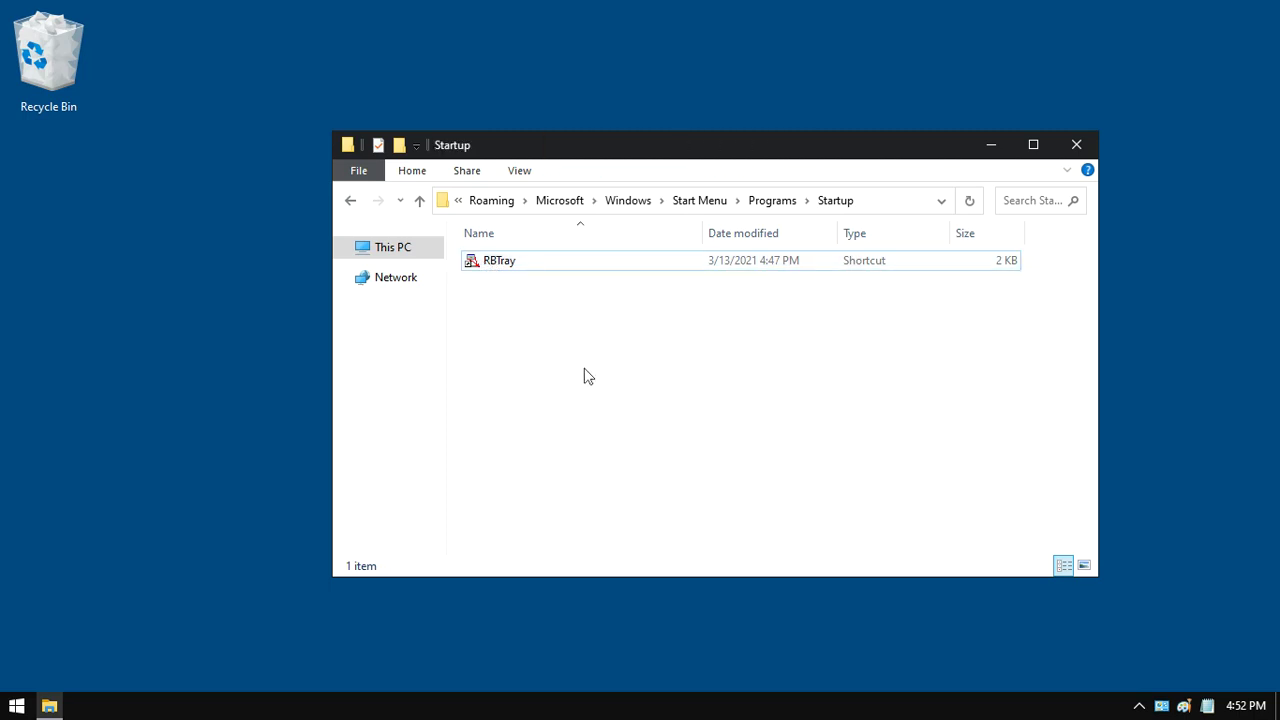
# - Close the Startup window, open Task Manager and select the running RBTray process
pyautogui.click(1066, 154)
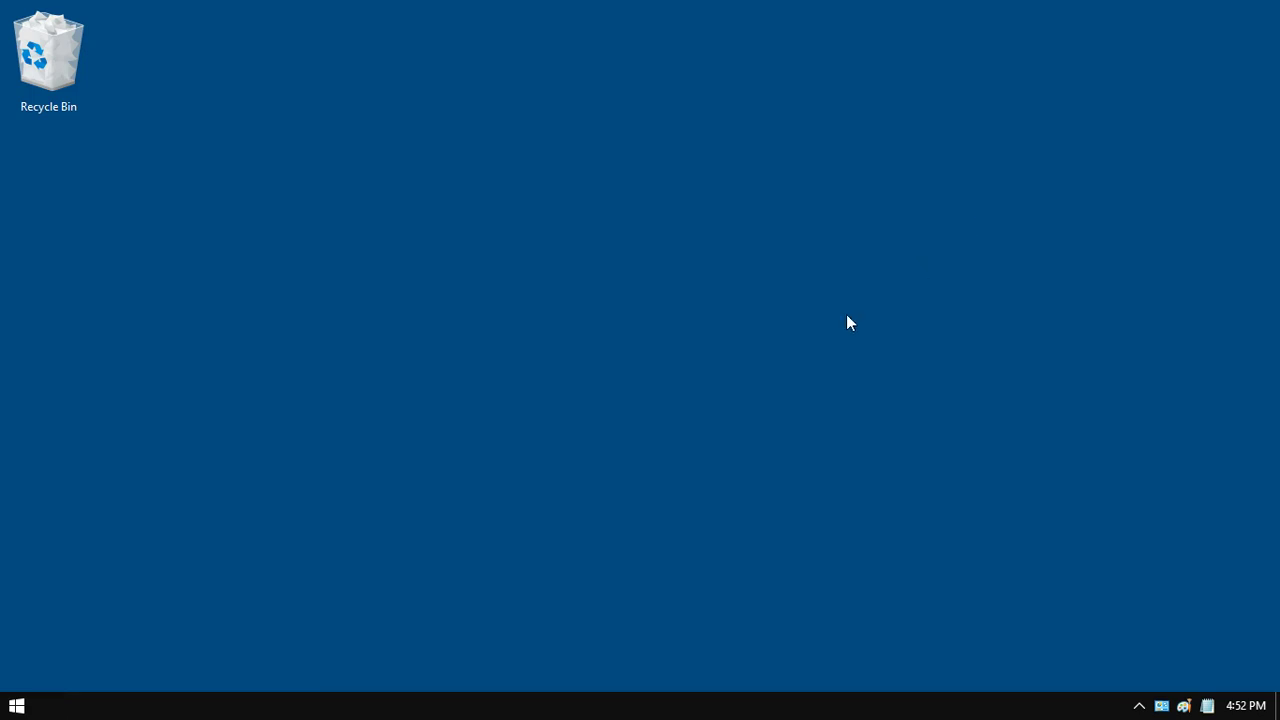
pyautogui.rightClick(420, 706)
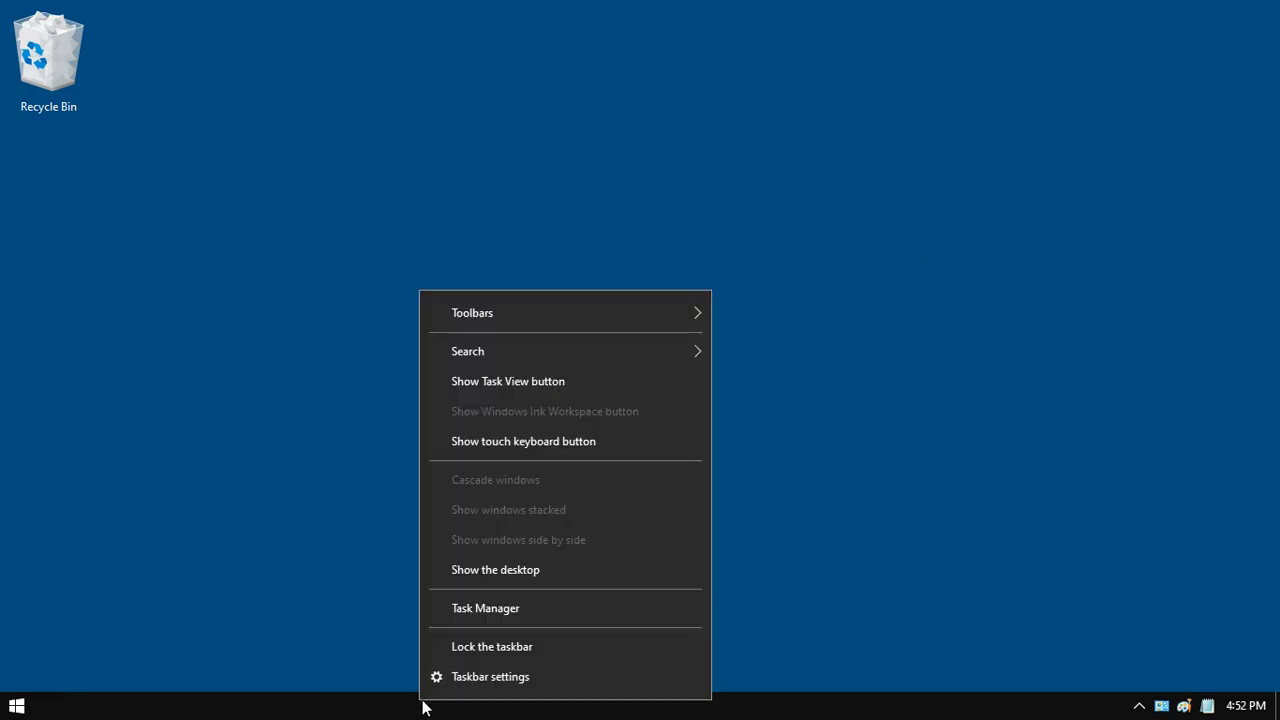
pyautogui.click(515, 606)
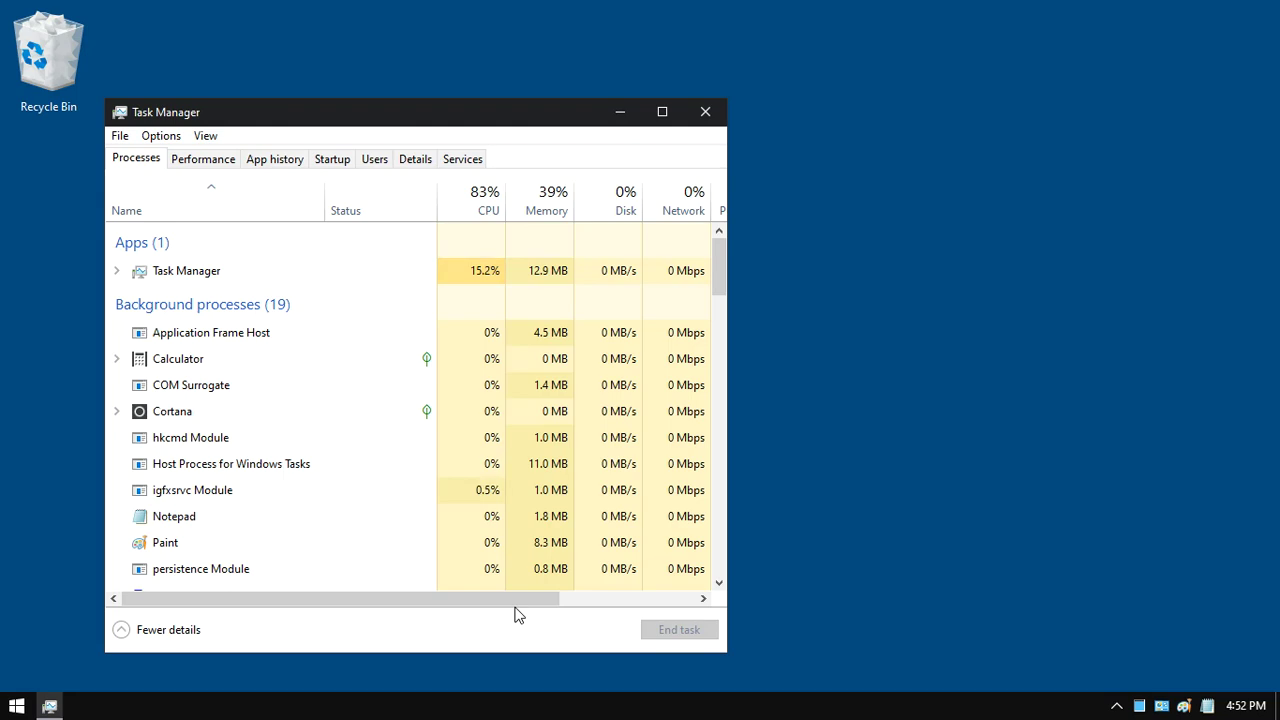
pyautogui.scroll(-1, 296, 520)
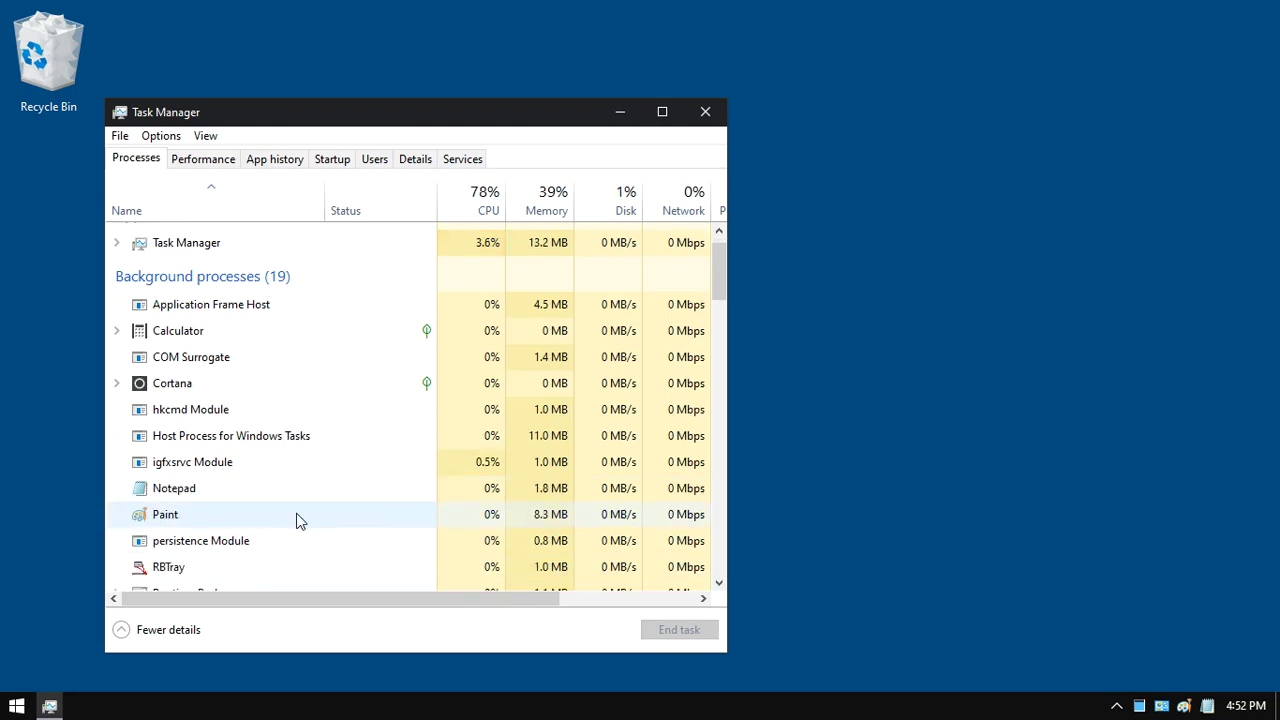
pyautogui.click(181, 544)
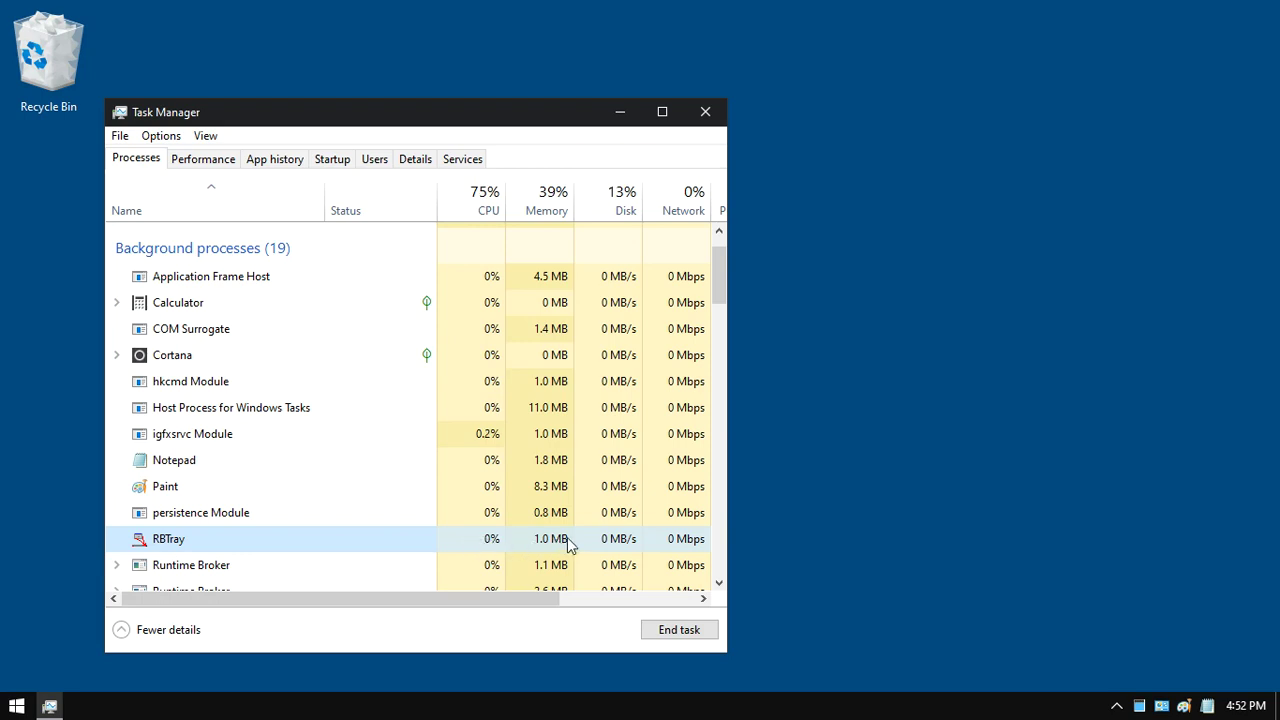
# - Close the Task Manager window
pyautogui.click(705, 112)
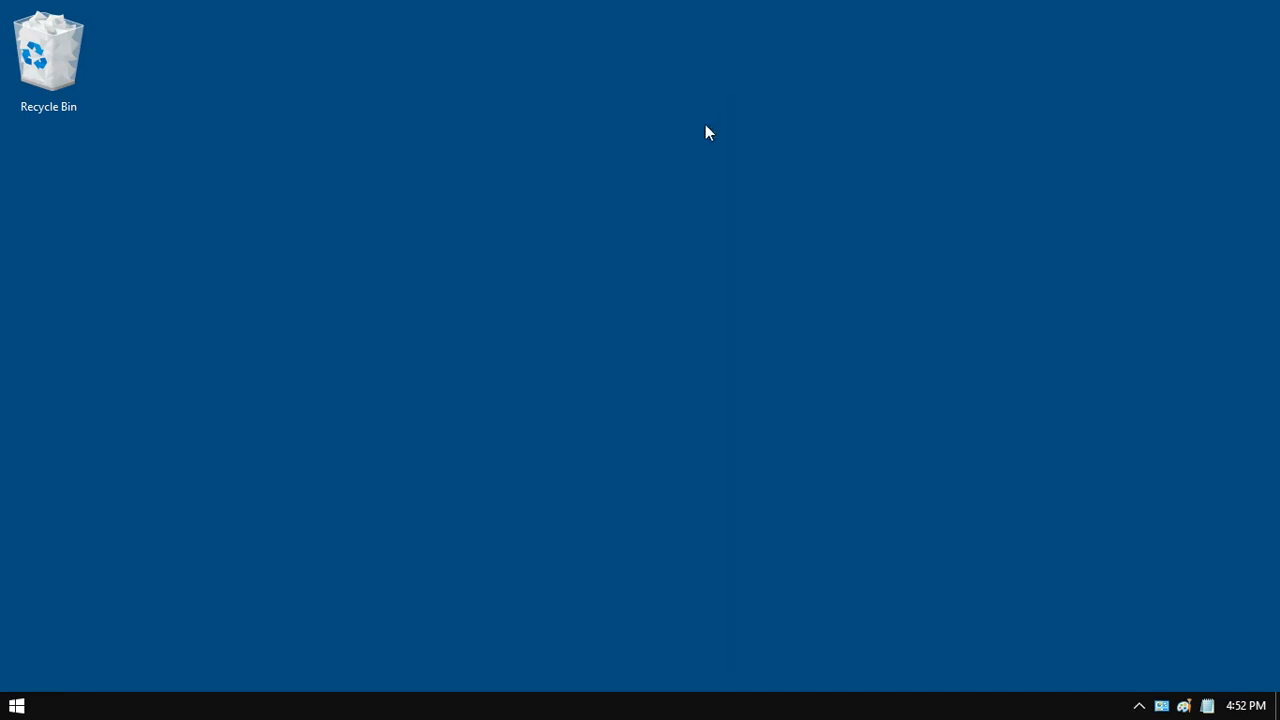